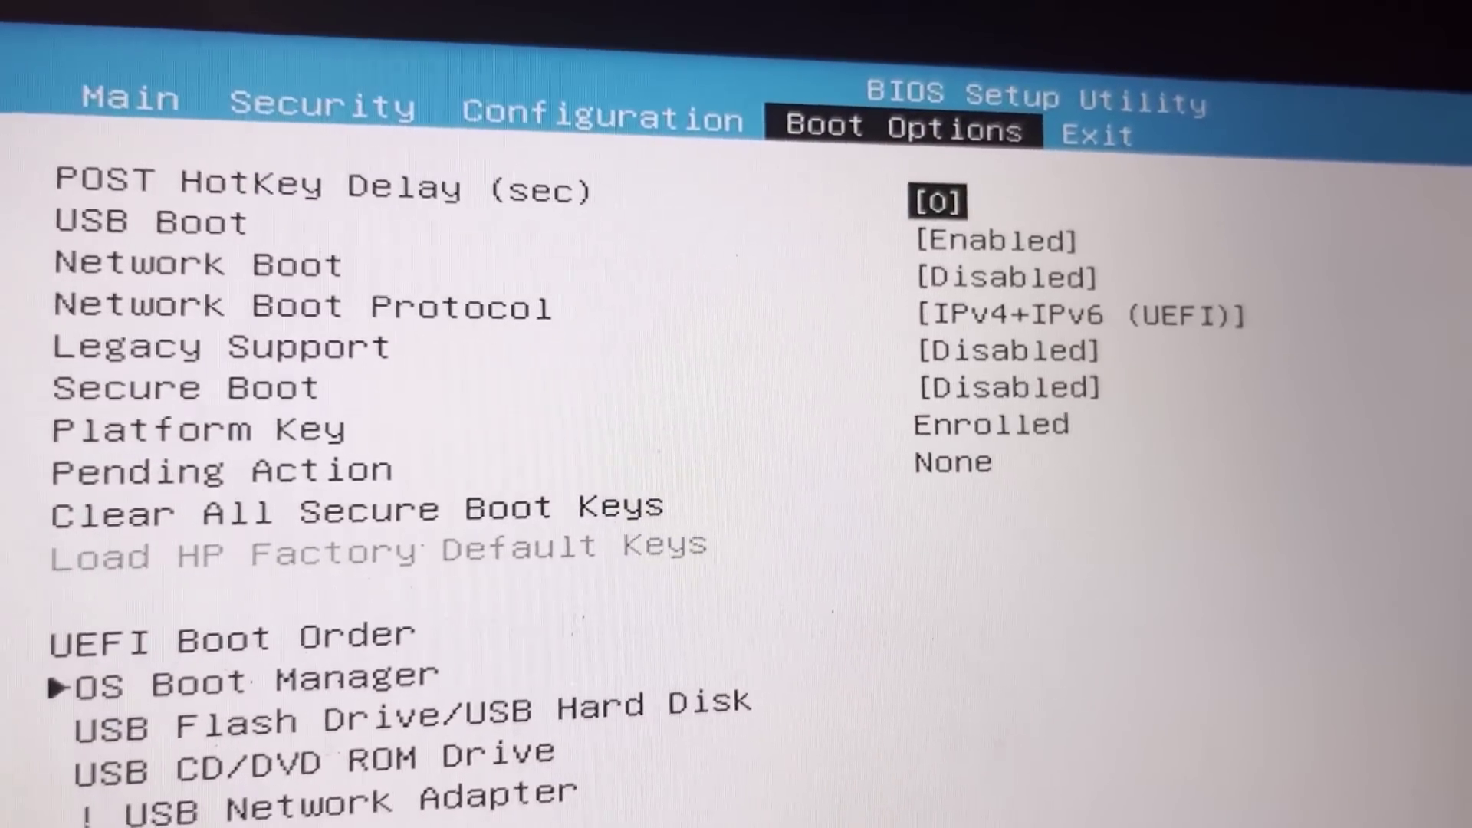
- Set Secure Boot to Enabled in the BIOS boot options and exit the setup with the changes saved
key("Down")
key("Down")
key("Down")
key("Down")
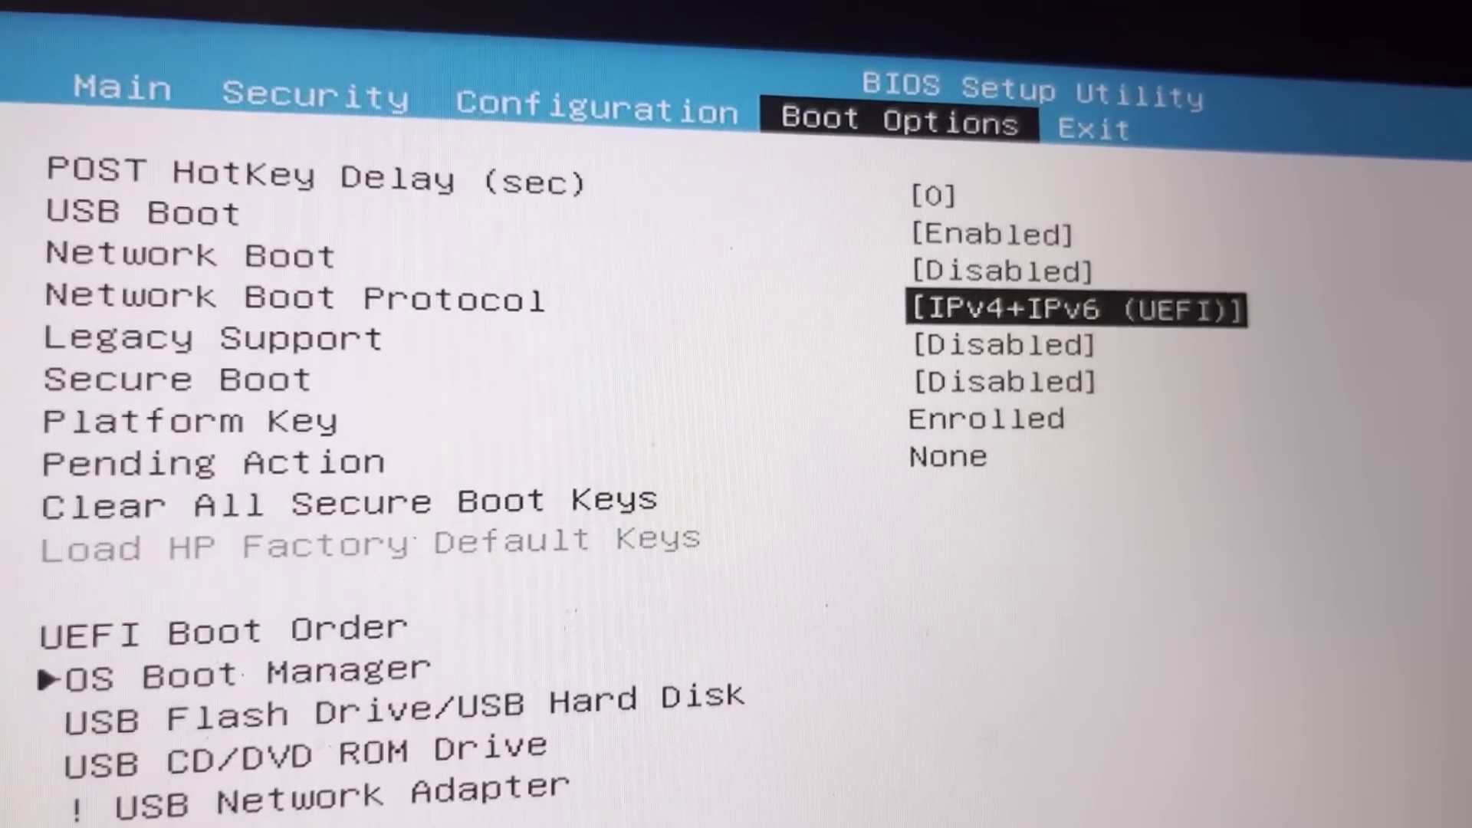
key("Down")
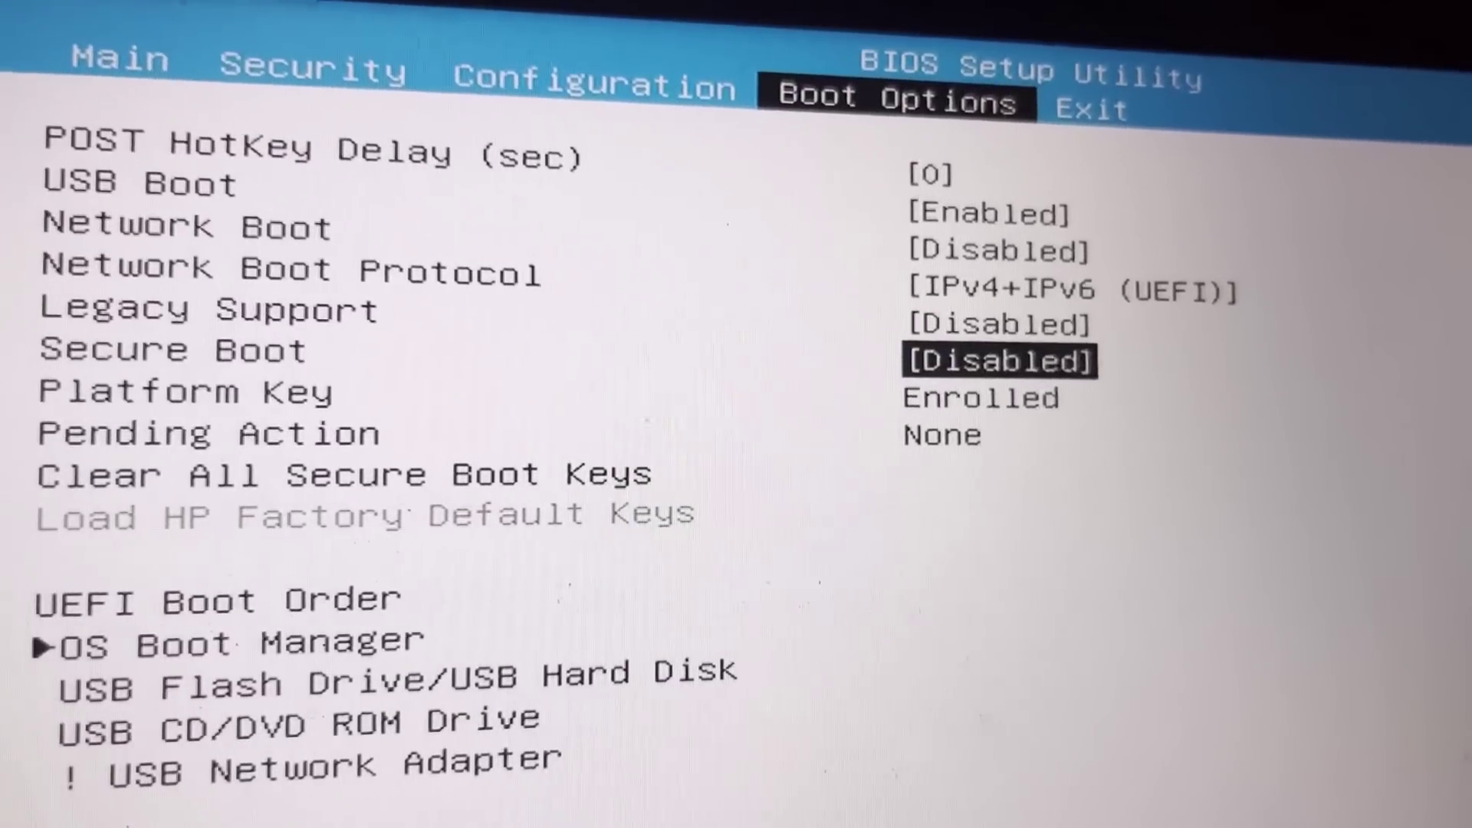
key("Return")
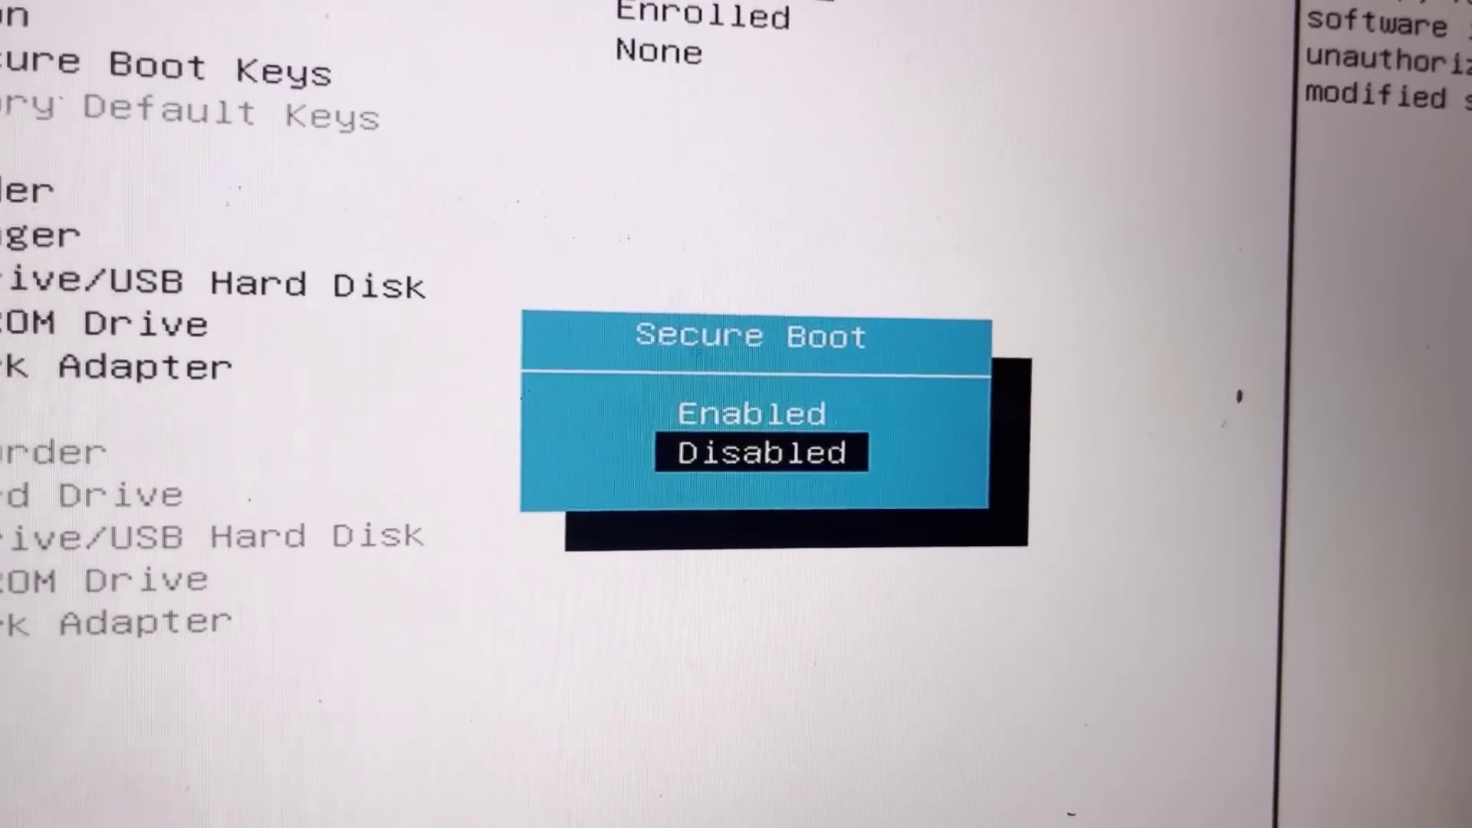
key("Up")
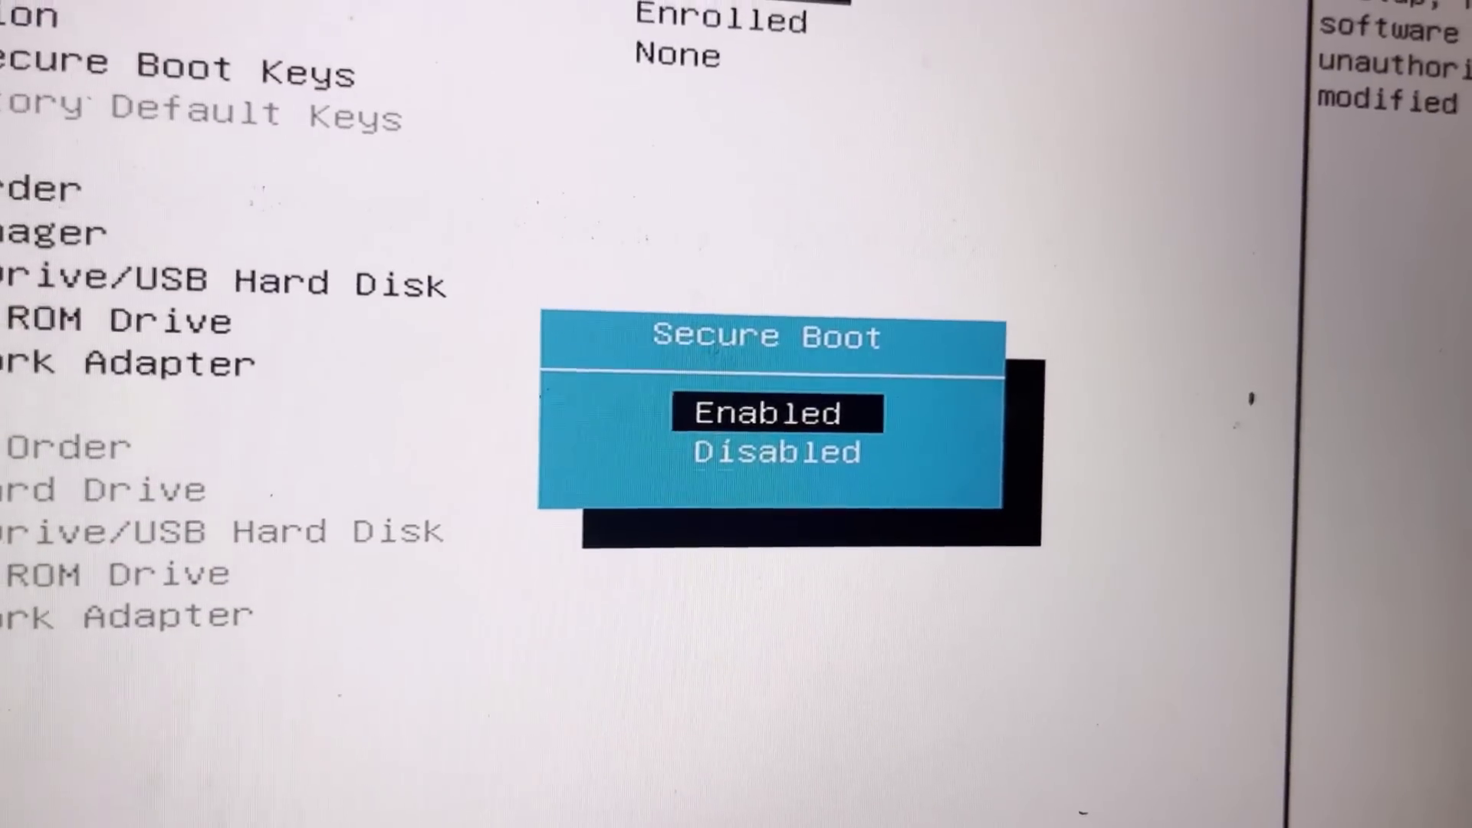
key("Return")
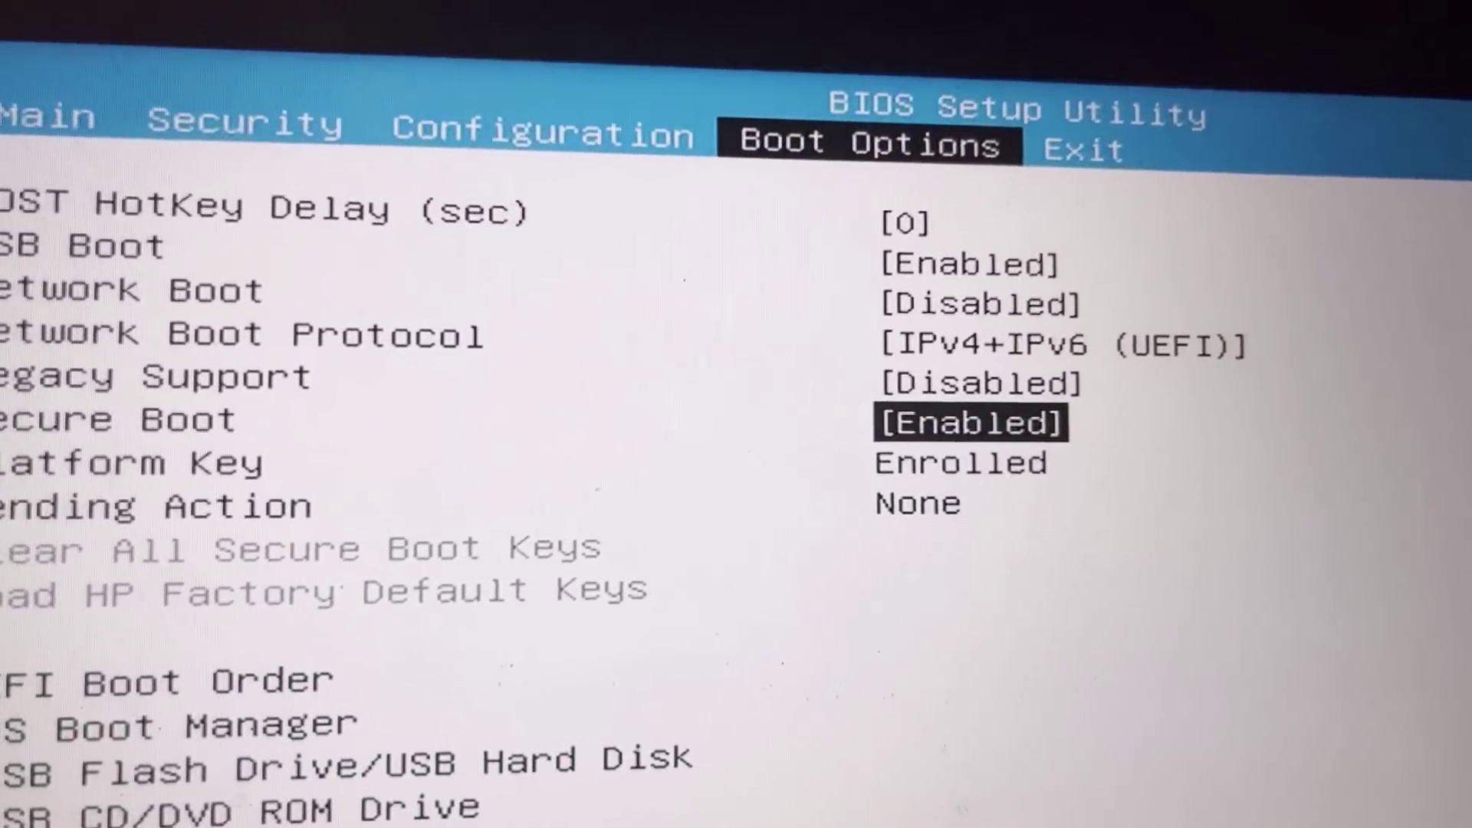
key("Right")
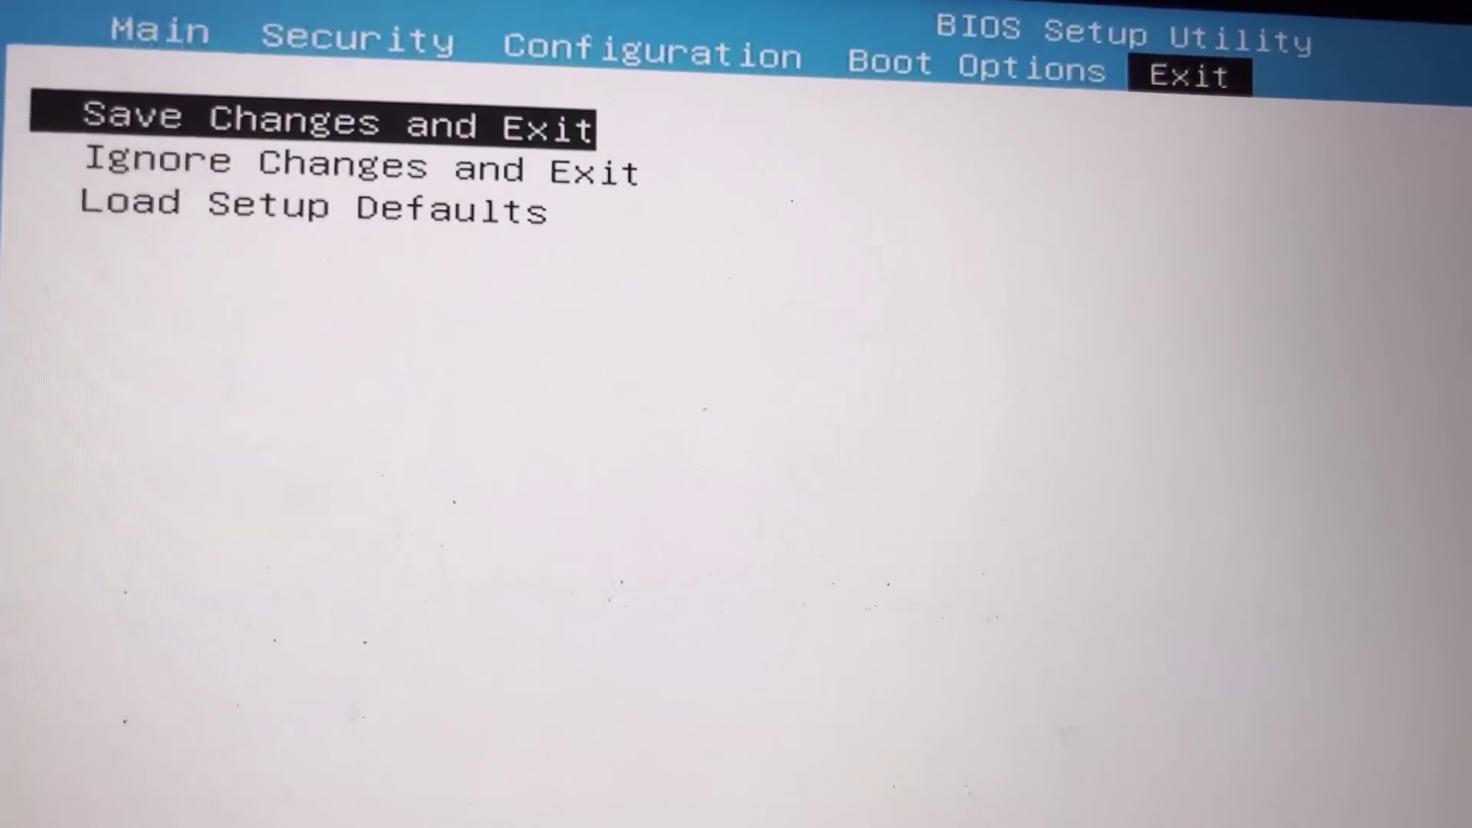
key("Return")
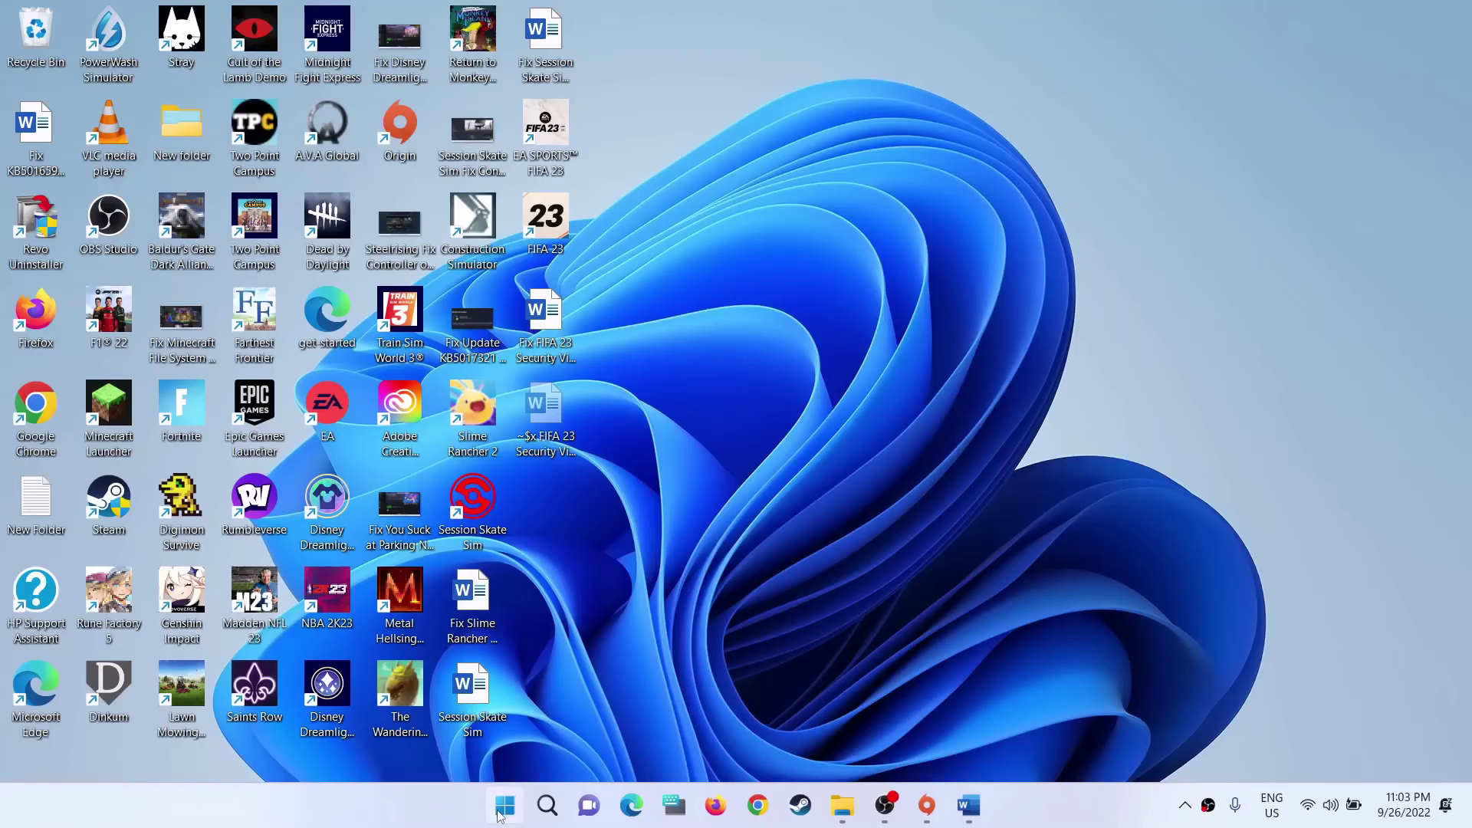
- Open System Information by searching for msinfo32, check the Secure Boot State entry, and close the window
left_click(498, 810)
type("msi")
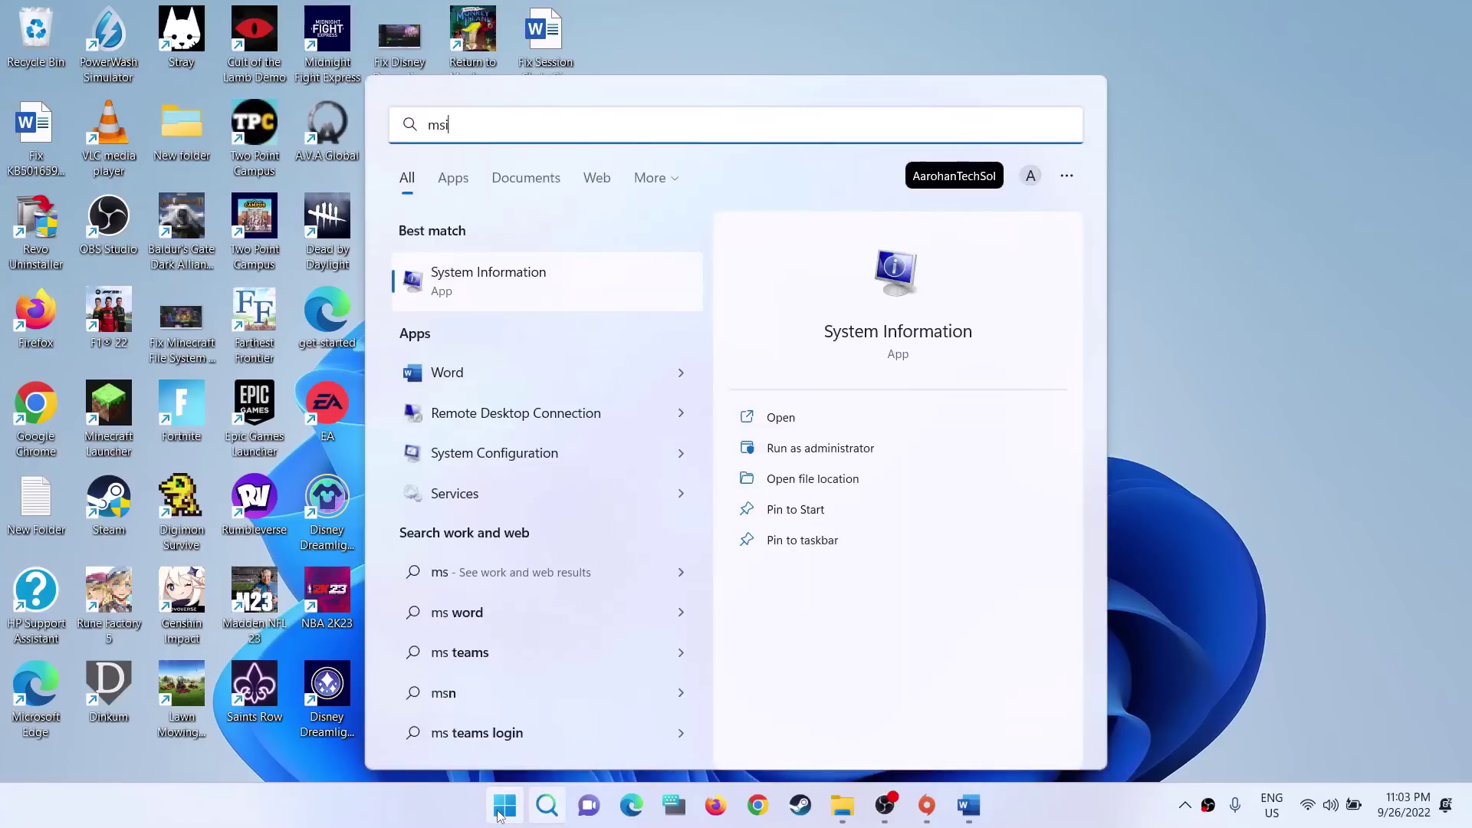
type("nfo")
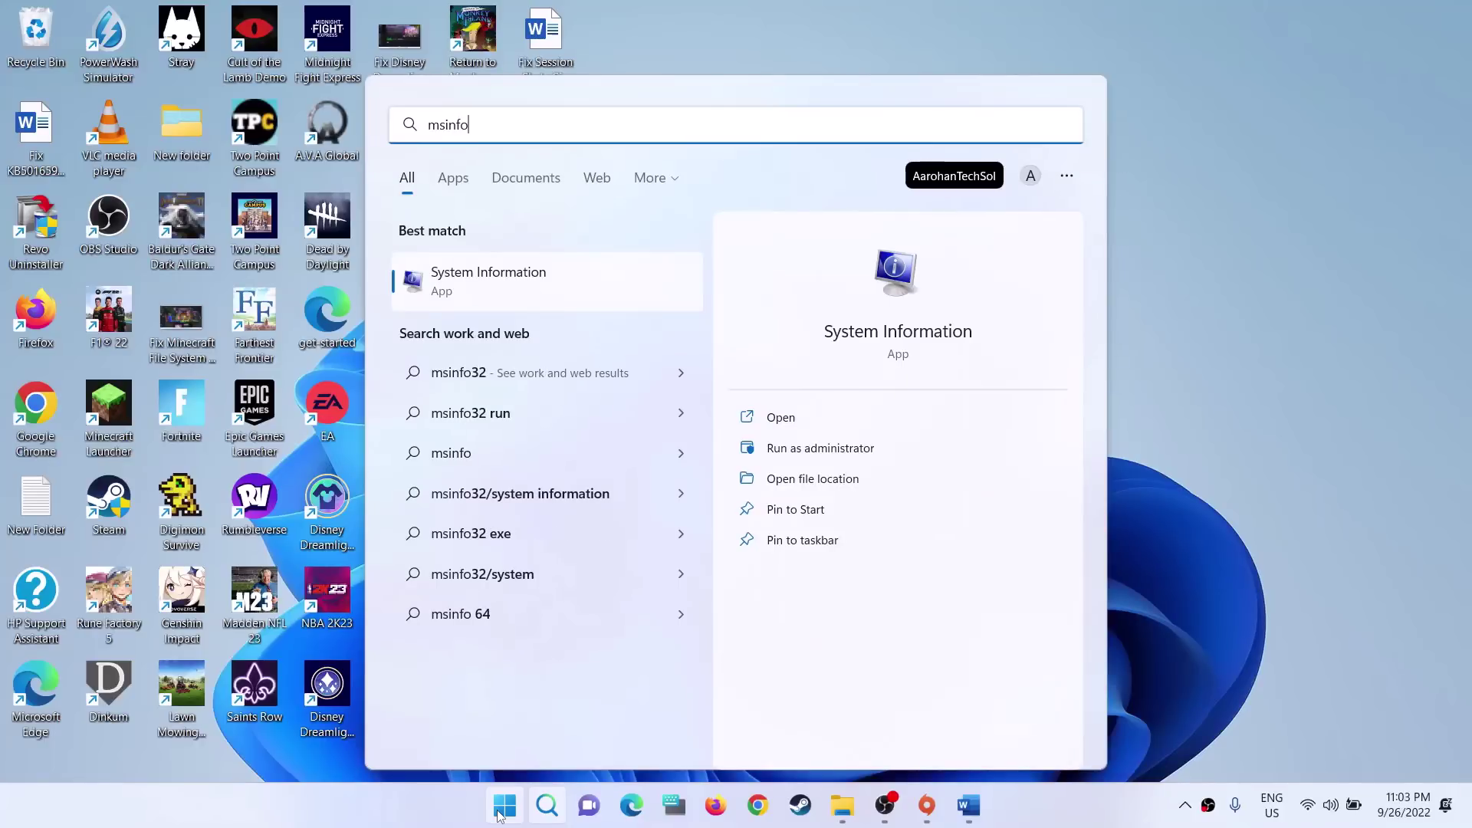
type("32")
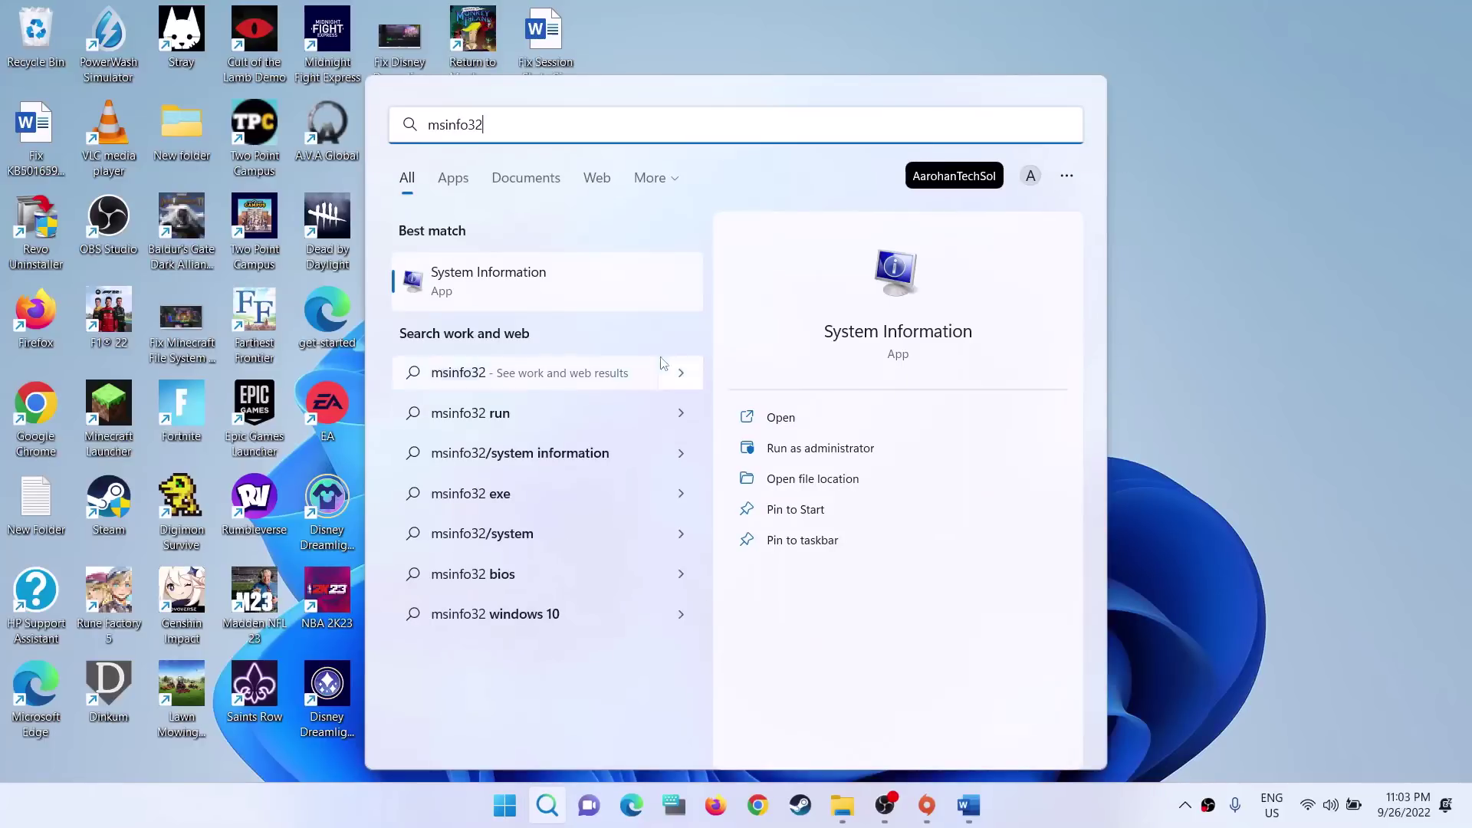
left_click(599, 285)
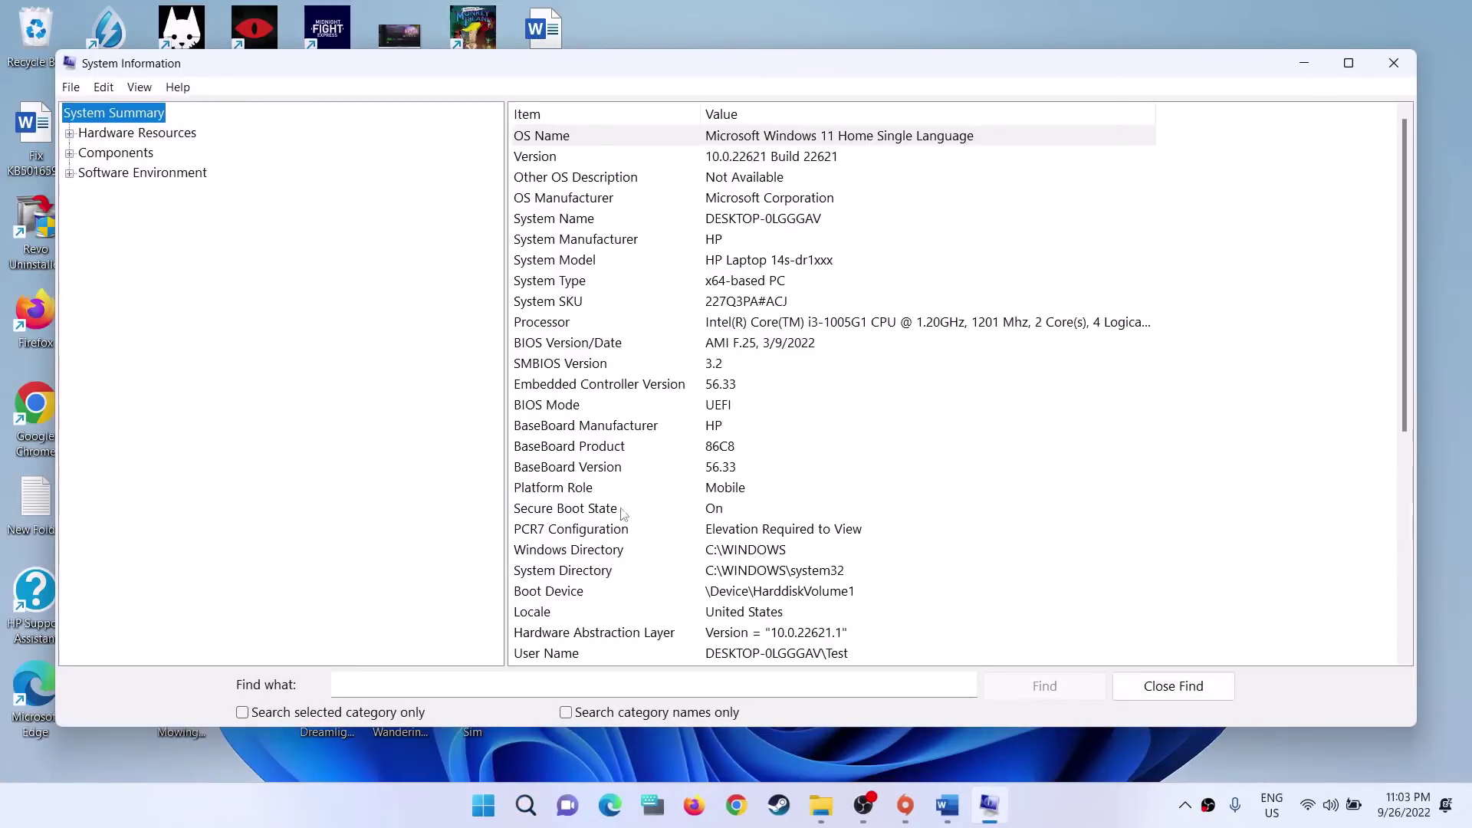
left_click(622, 510)
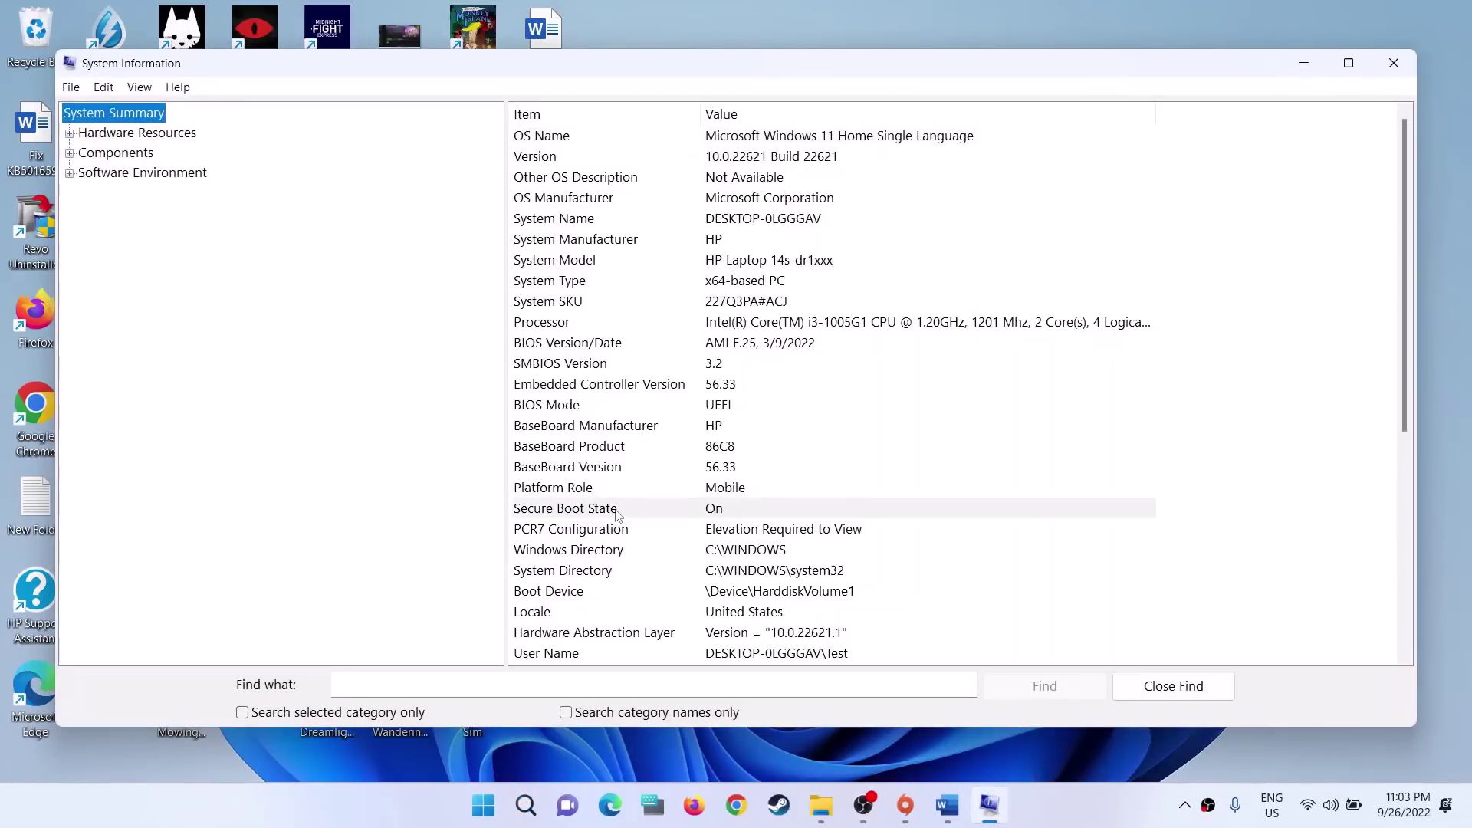
left_click(1394, 62)
- Switch to Origin to view the FIFA 23 game page, and read Step 2 of the instructions in the Word document
left_click(931, 818)
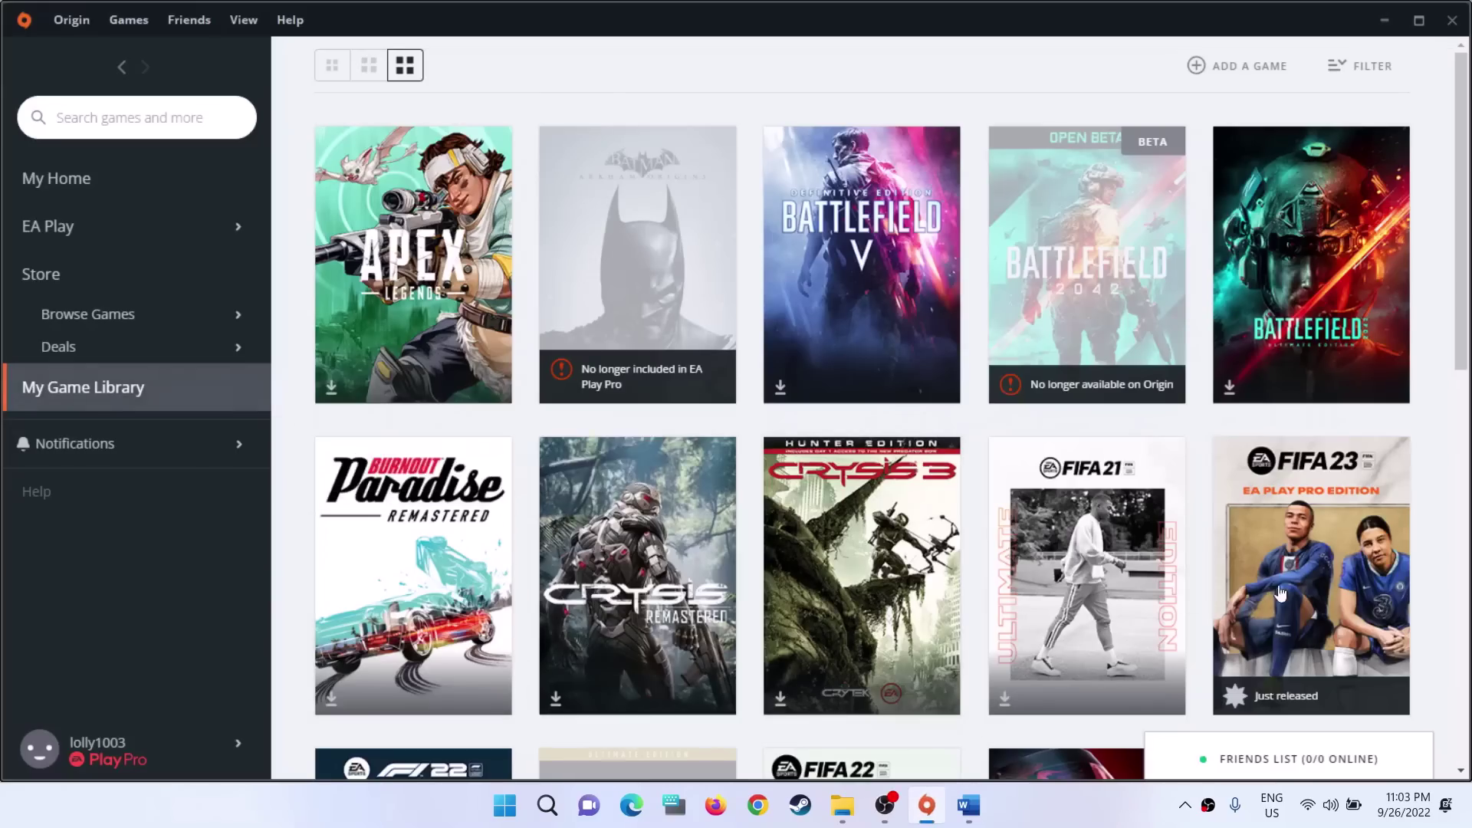
left_click(1294, 470)
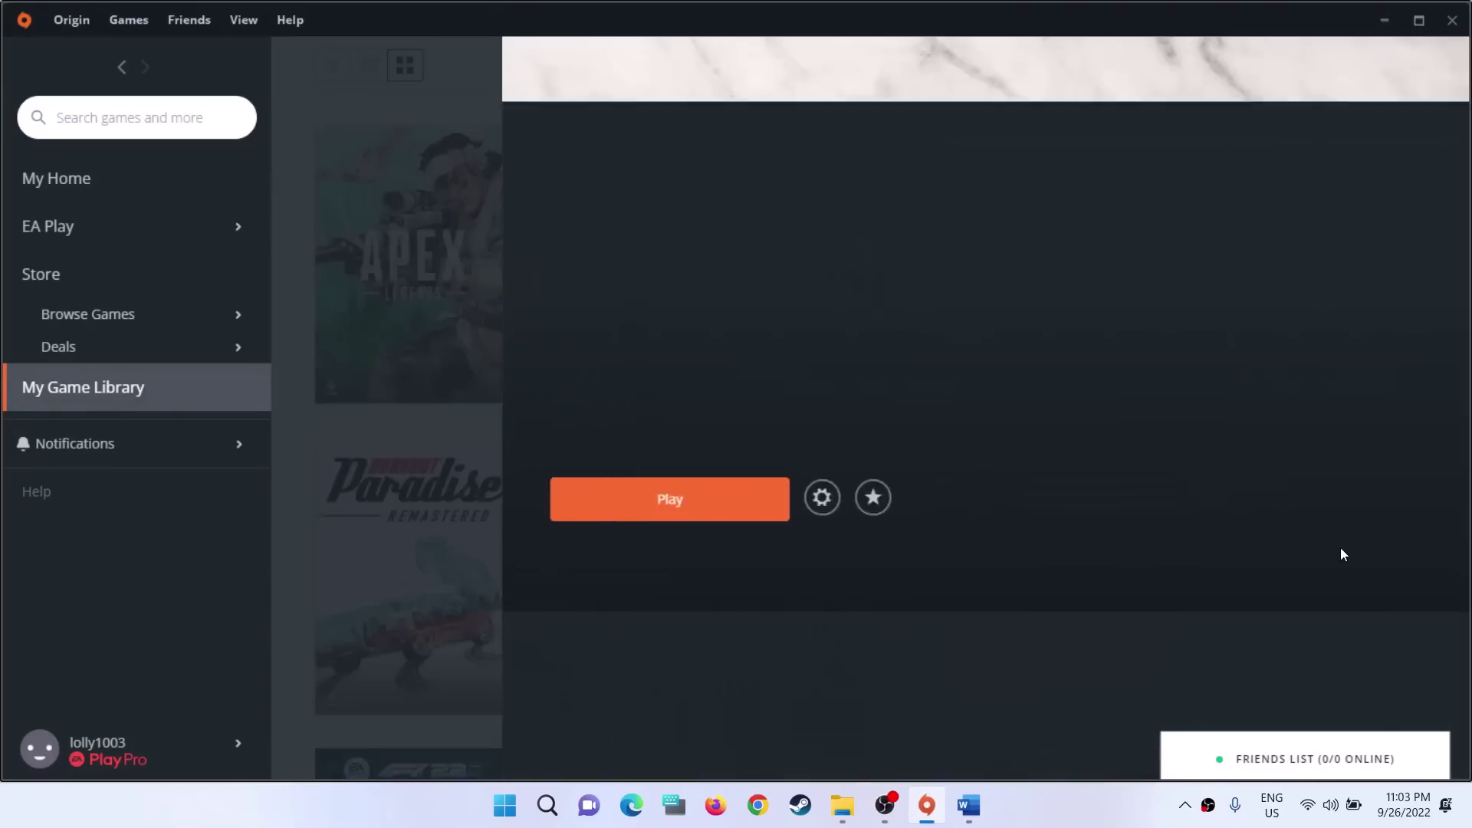
left_click(971, 809)
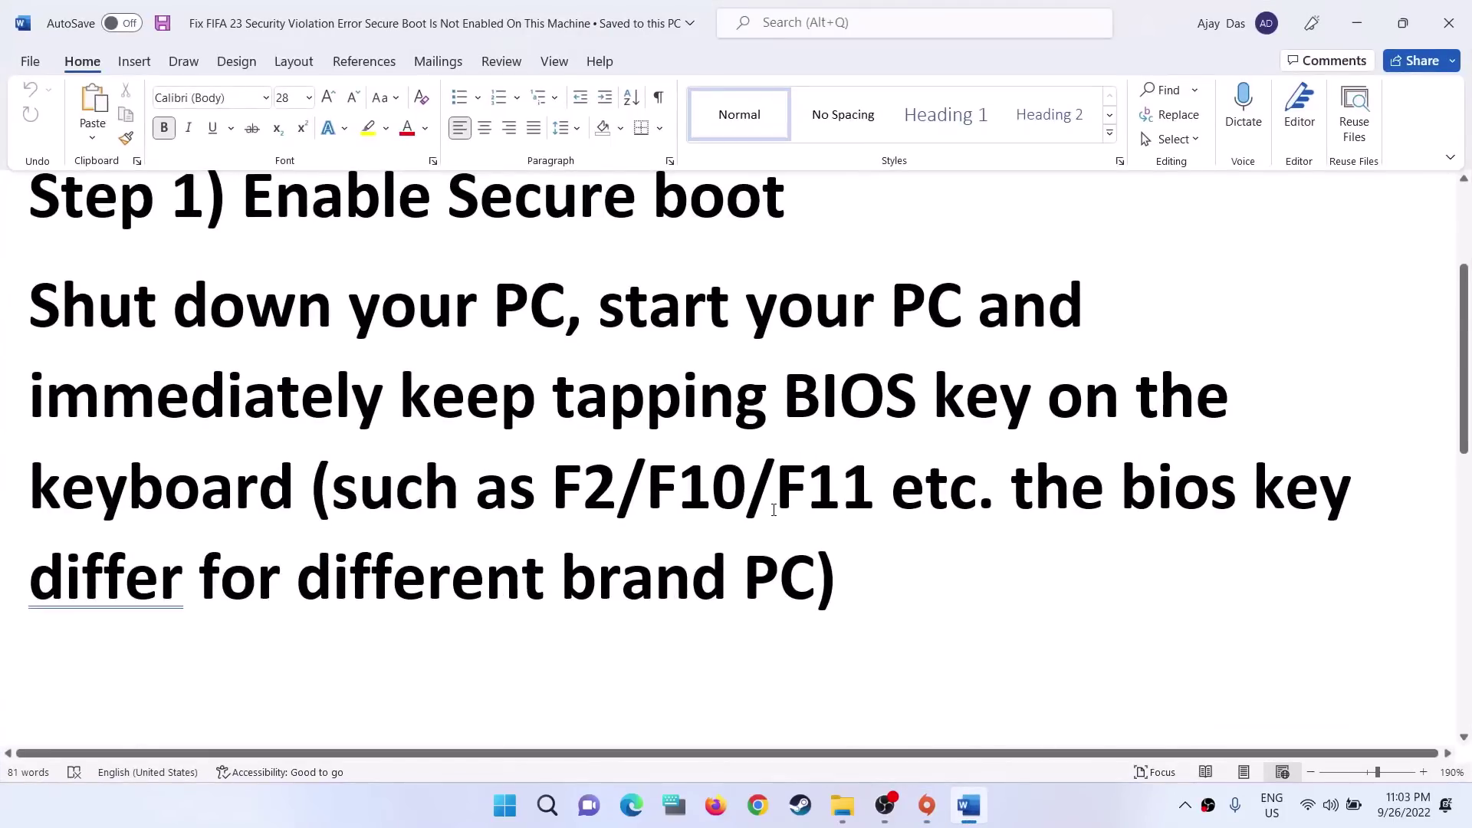
scroll(774, 510, "down", 5)
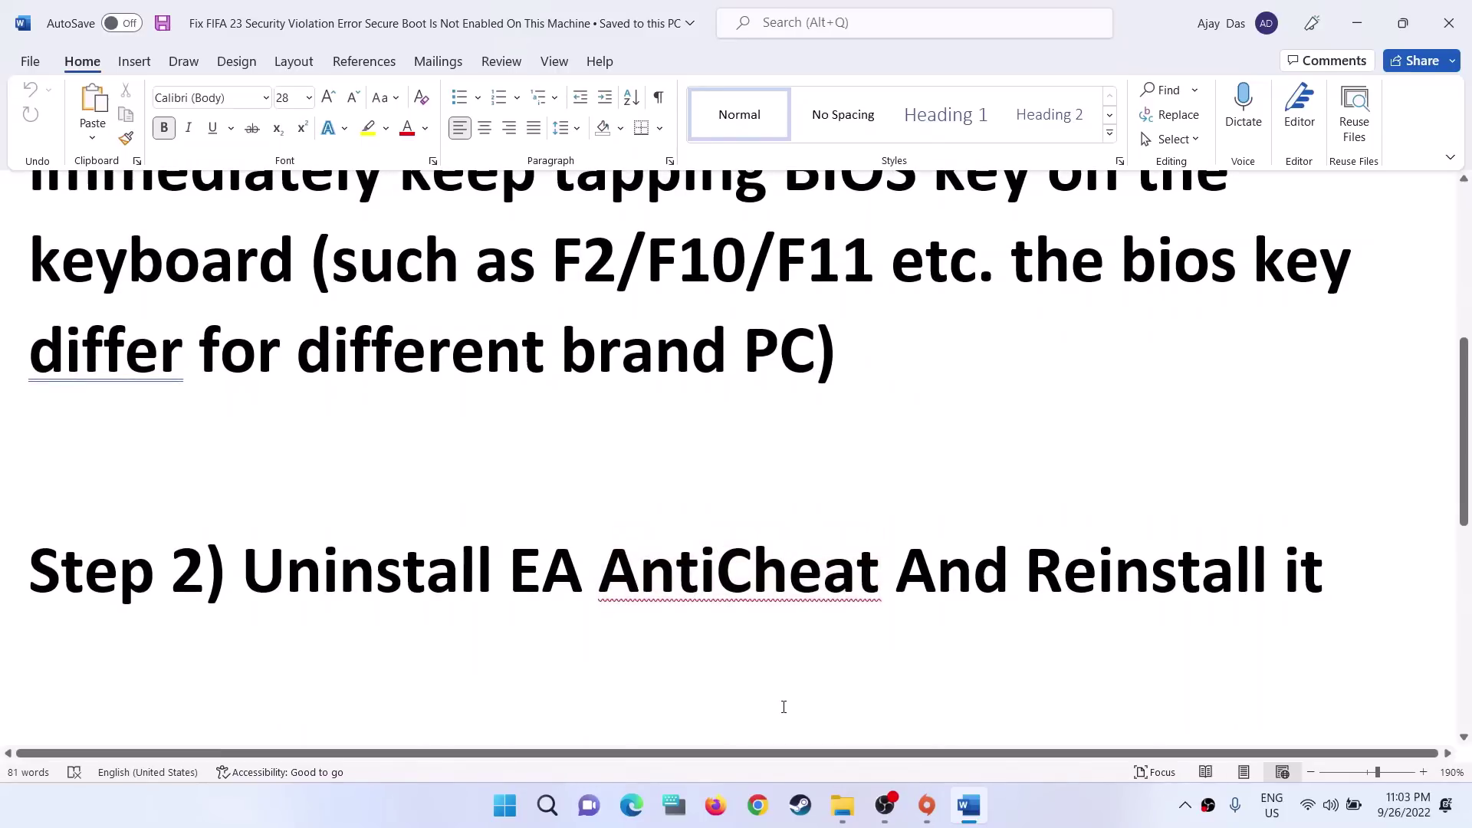
- Open a new maximized File Explorer window showing This PC
mouse_move(838, 818)
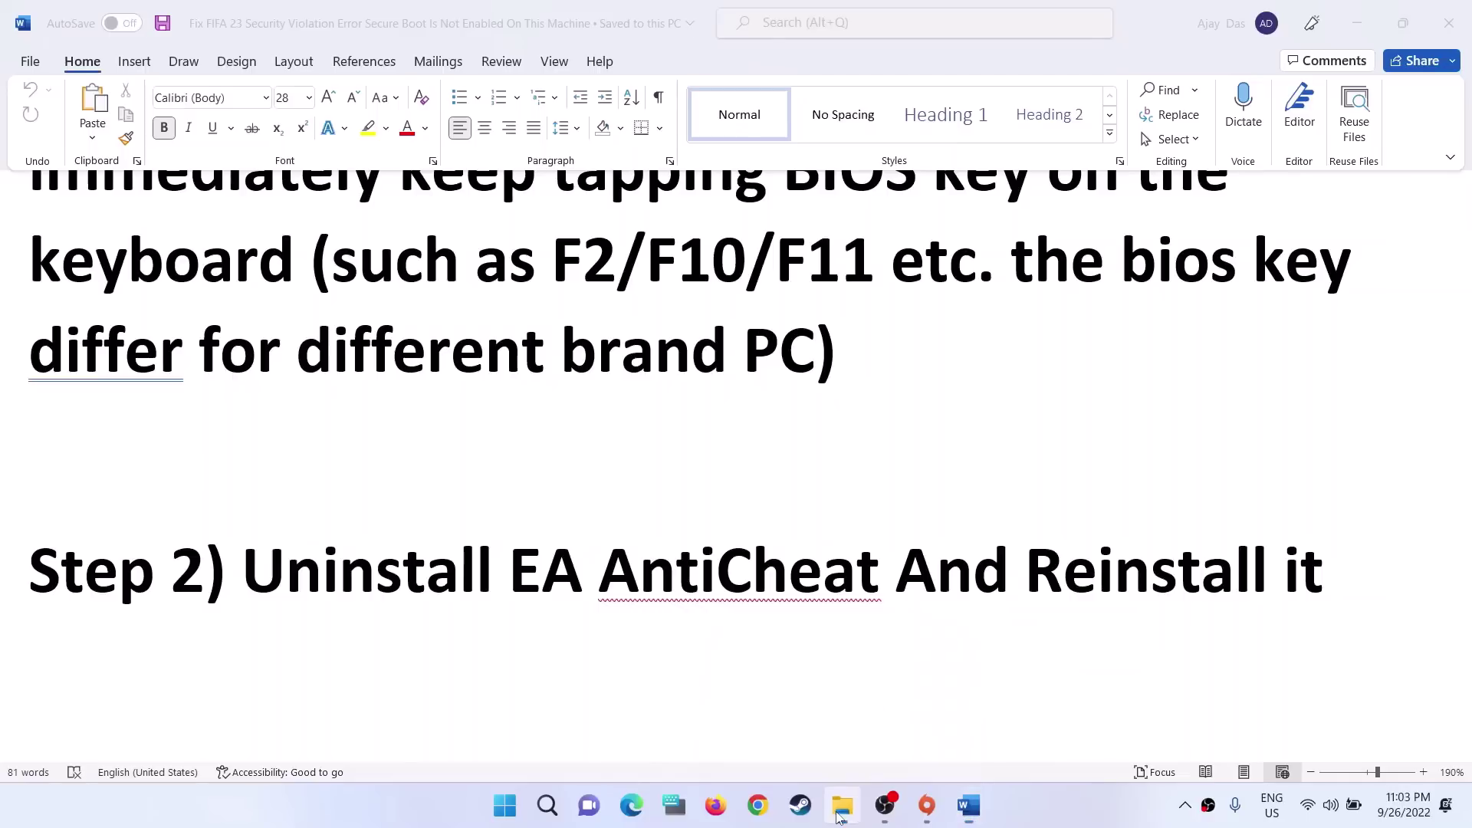
right_click(840, 813)
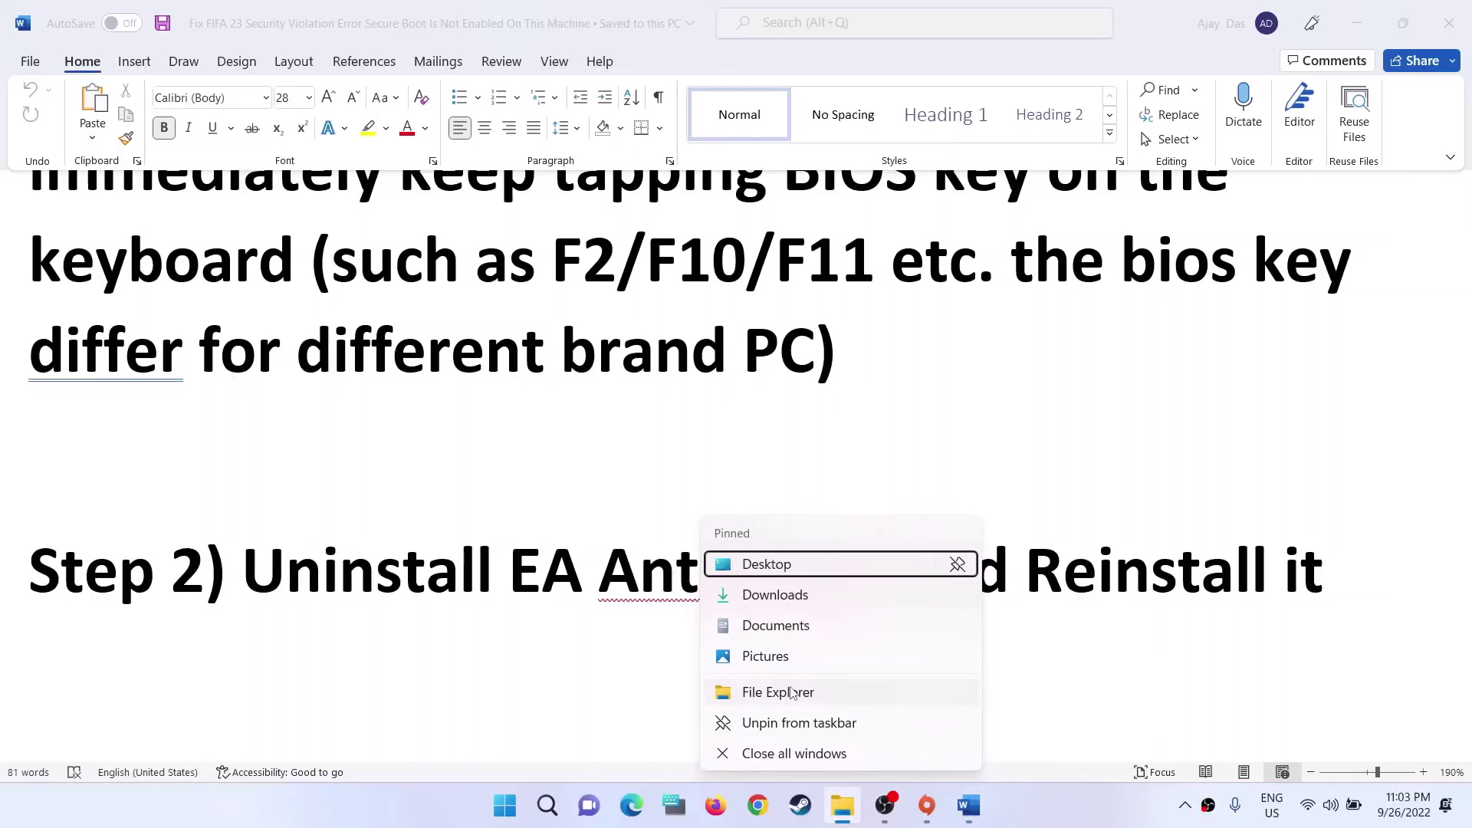
left_click(790, 691)
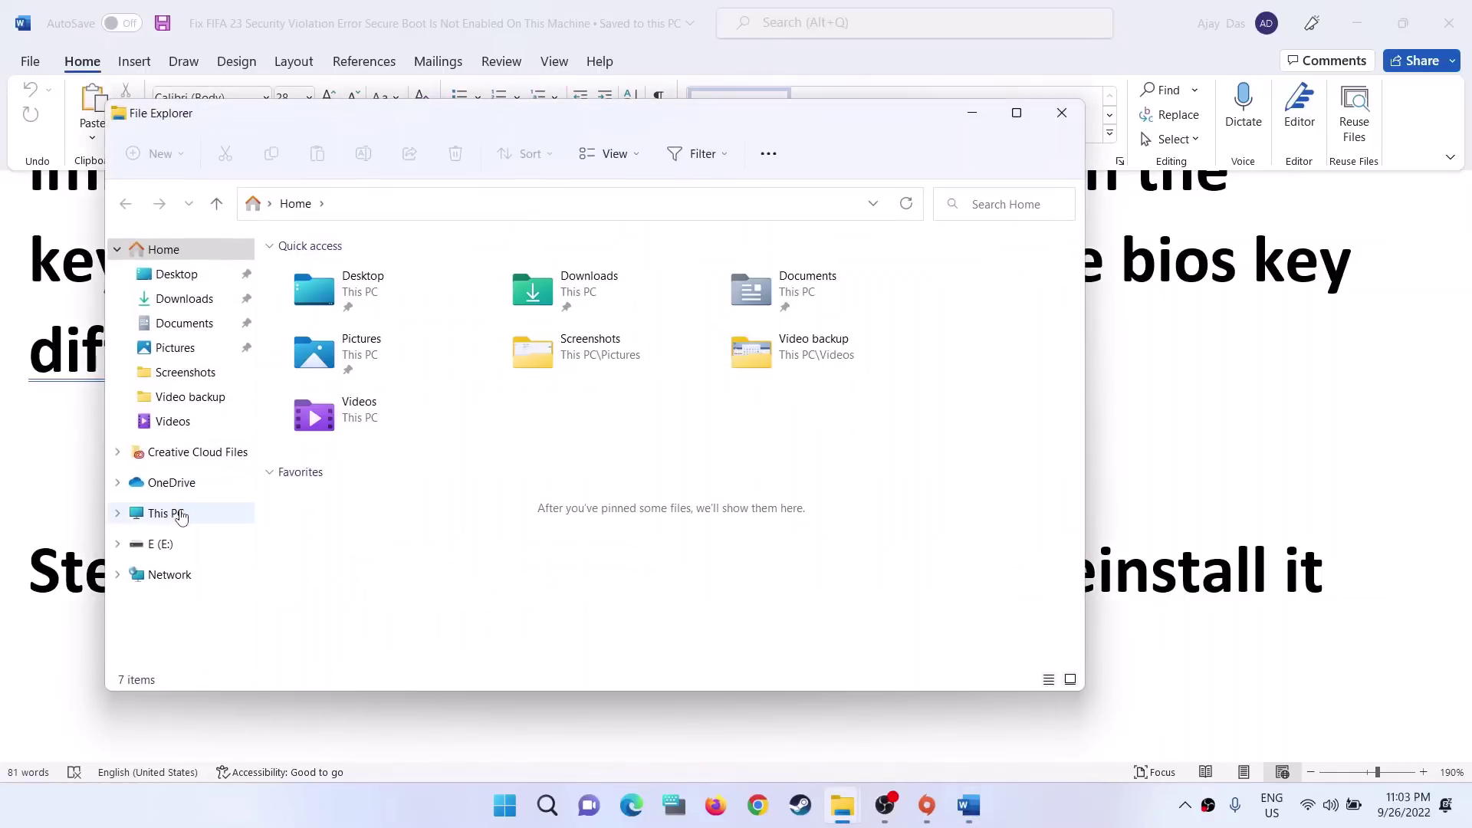
left_click(179, 519)
left_click(1018, 112)
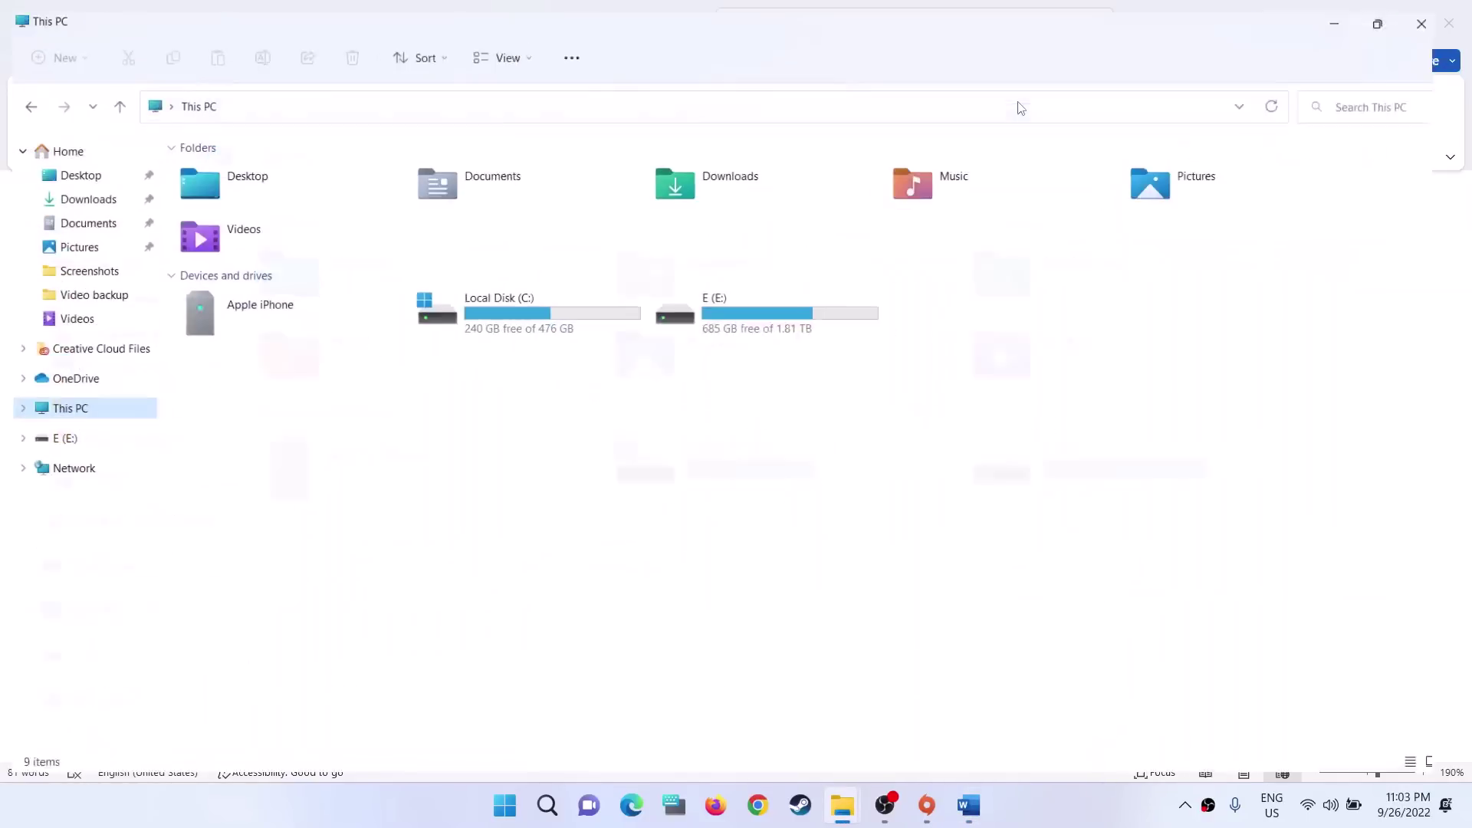
- Look for the game's install folder in Program Files\EA Games on Local Disk (C:)
double_click(506, 309)
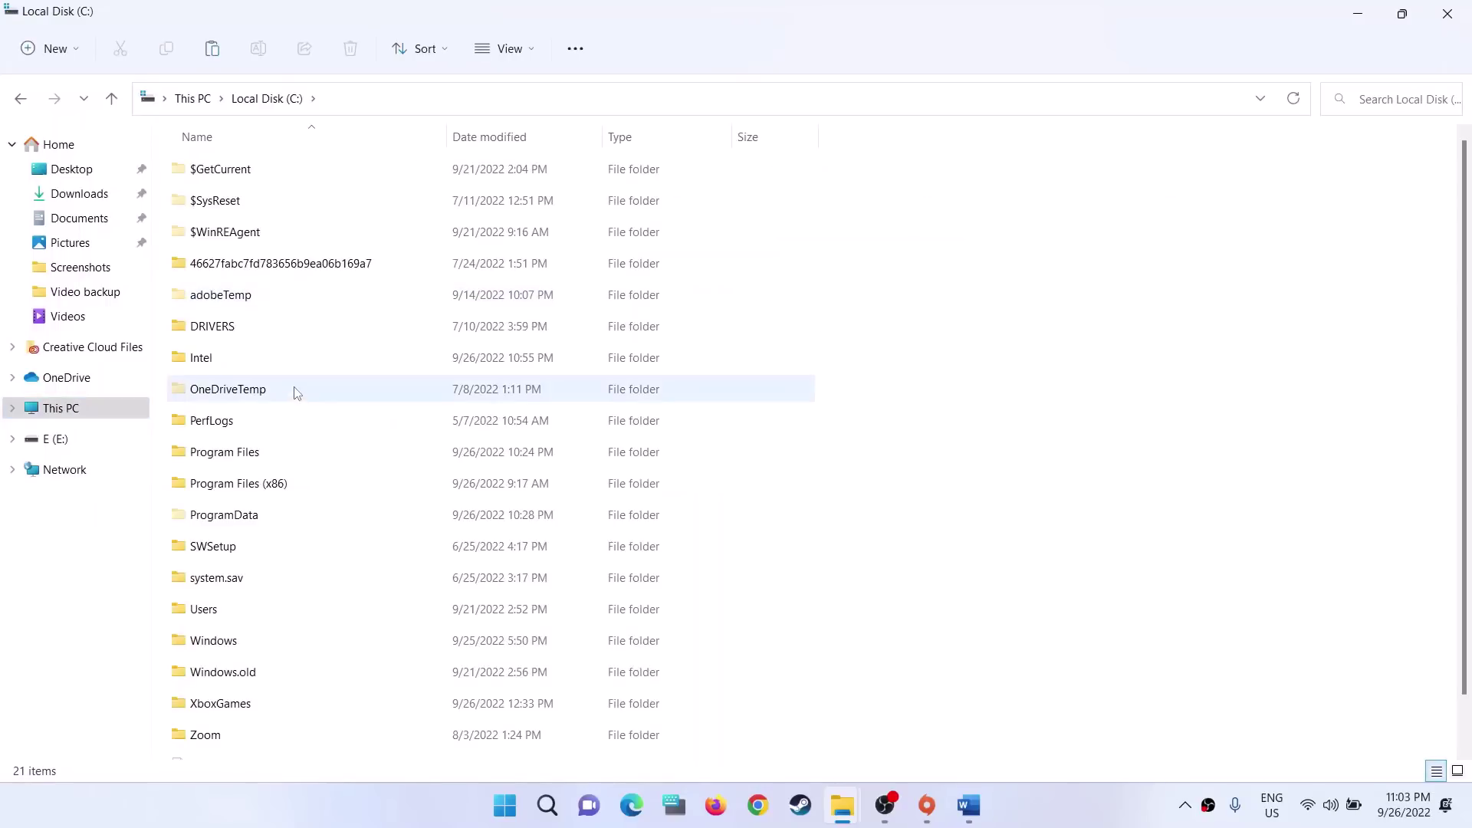
double_click(277, 459)
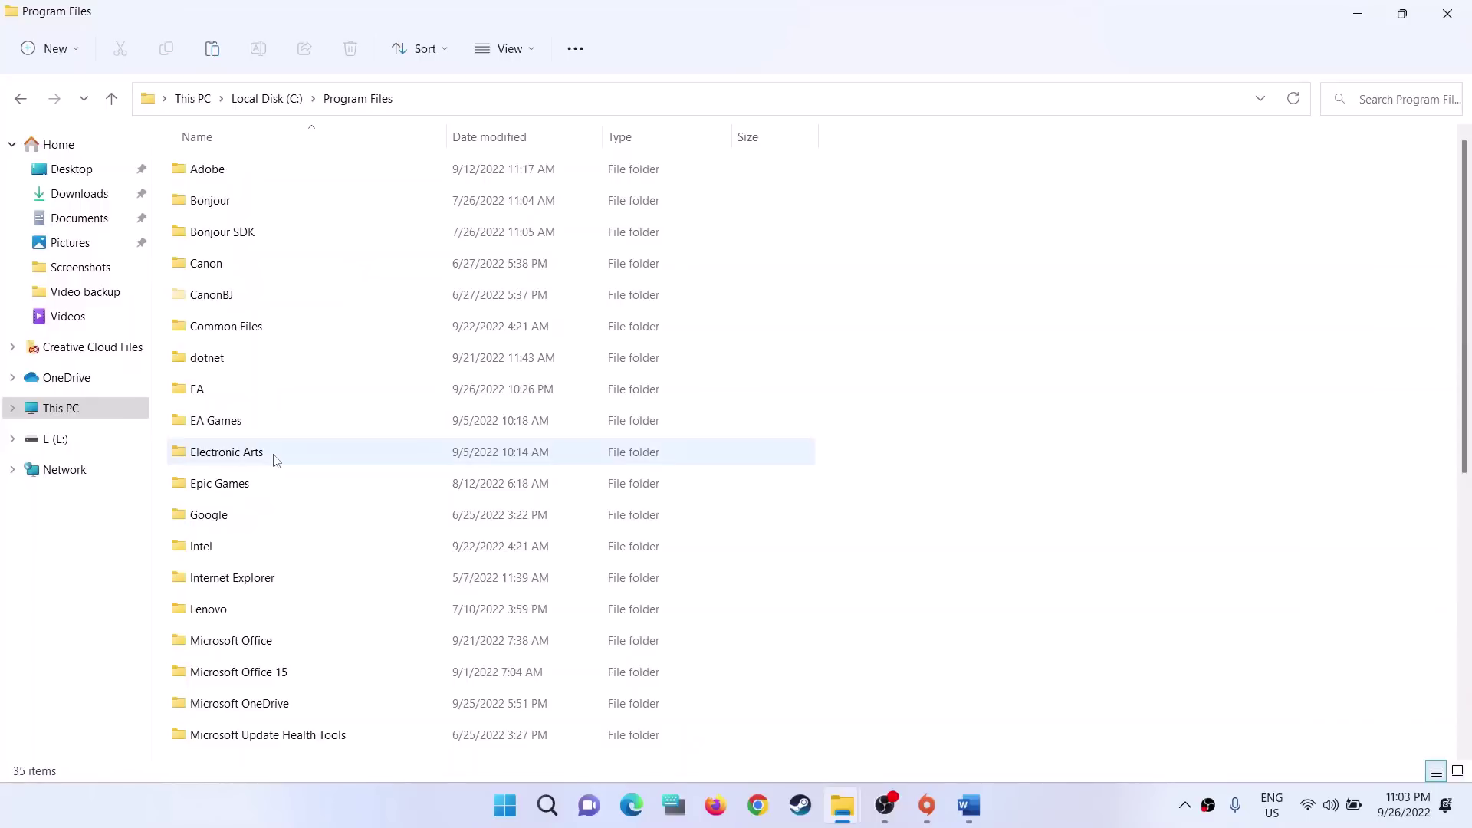
double_click(253, 428)
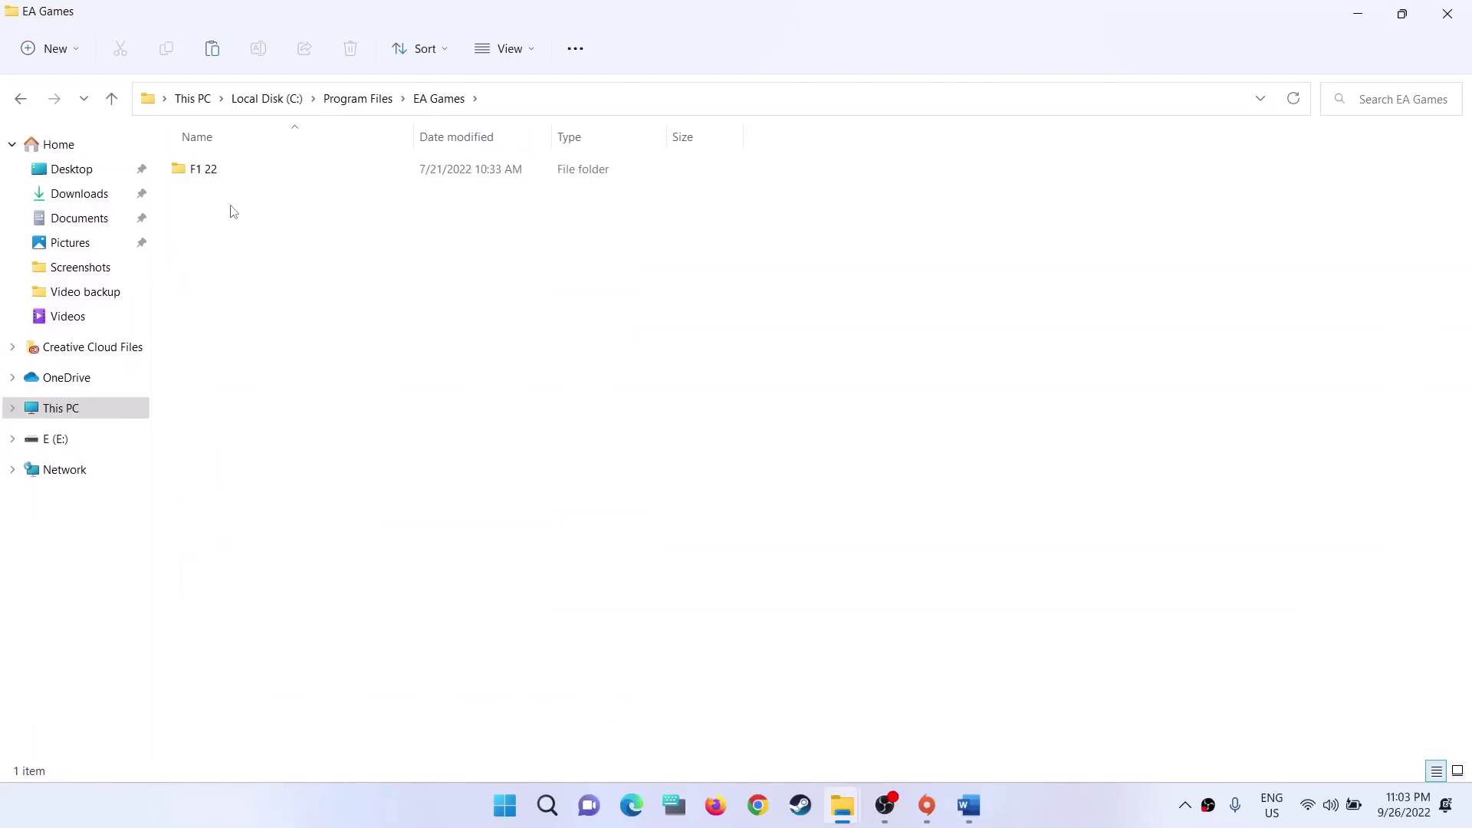
- Look for the game's install folder in Program Files (x86)\Origin Games on Local Disk (C:)
left_click(114, 100)
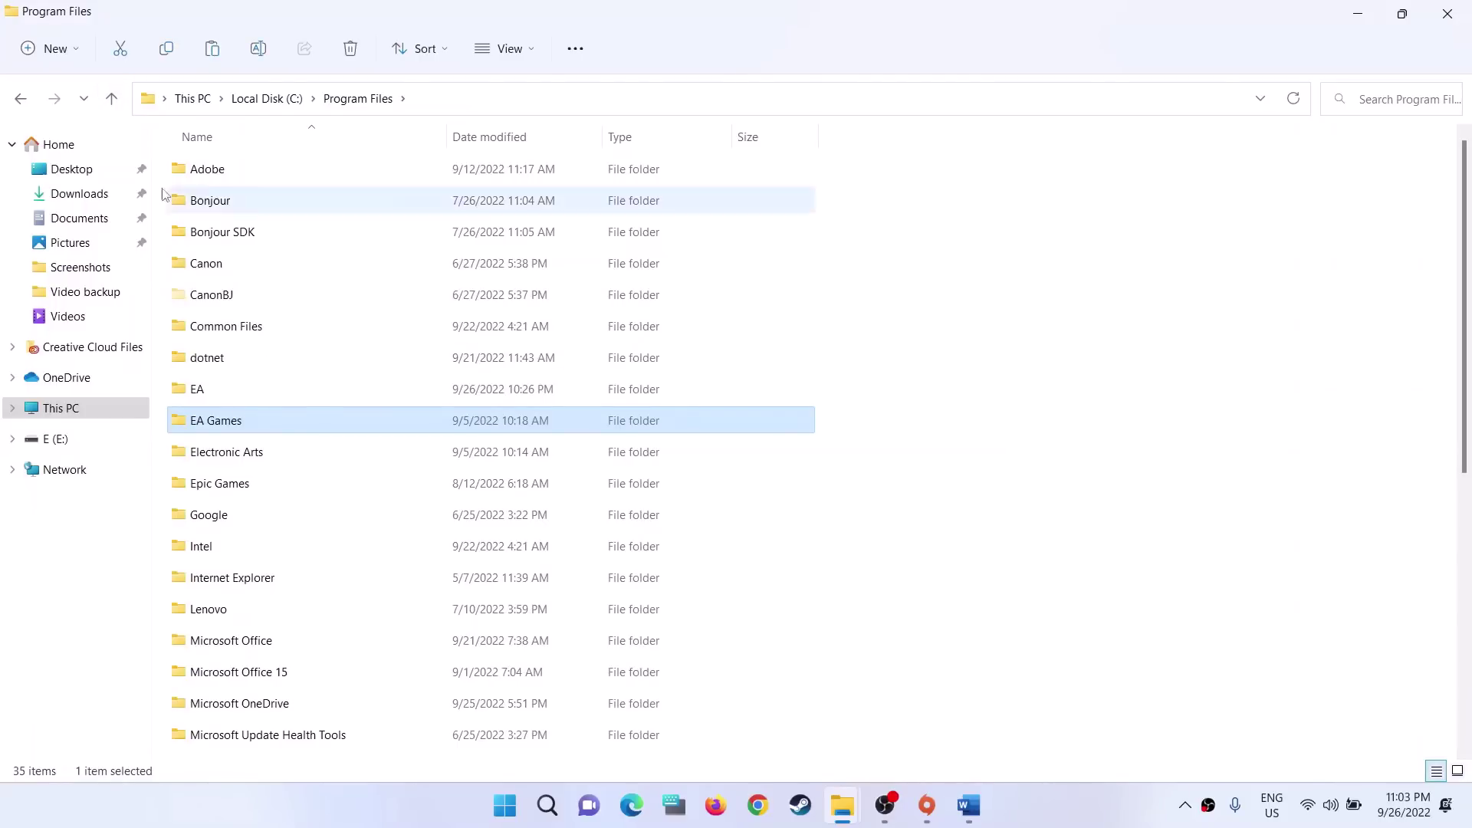
left_click(111, 98)
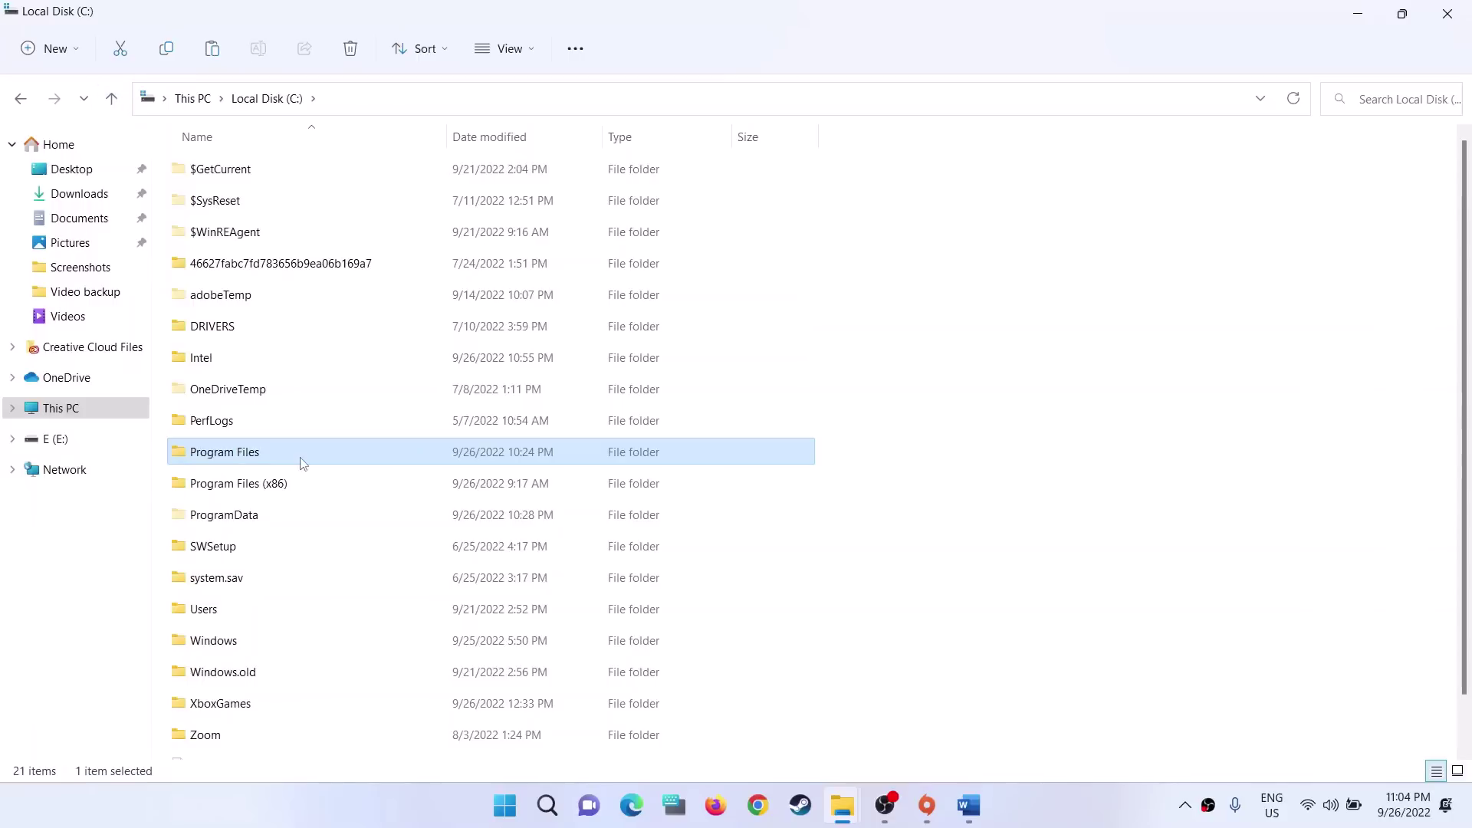
double_click(263, 487)
scroll(261, 489, "down", 3)
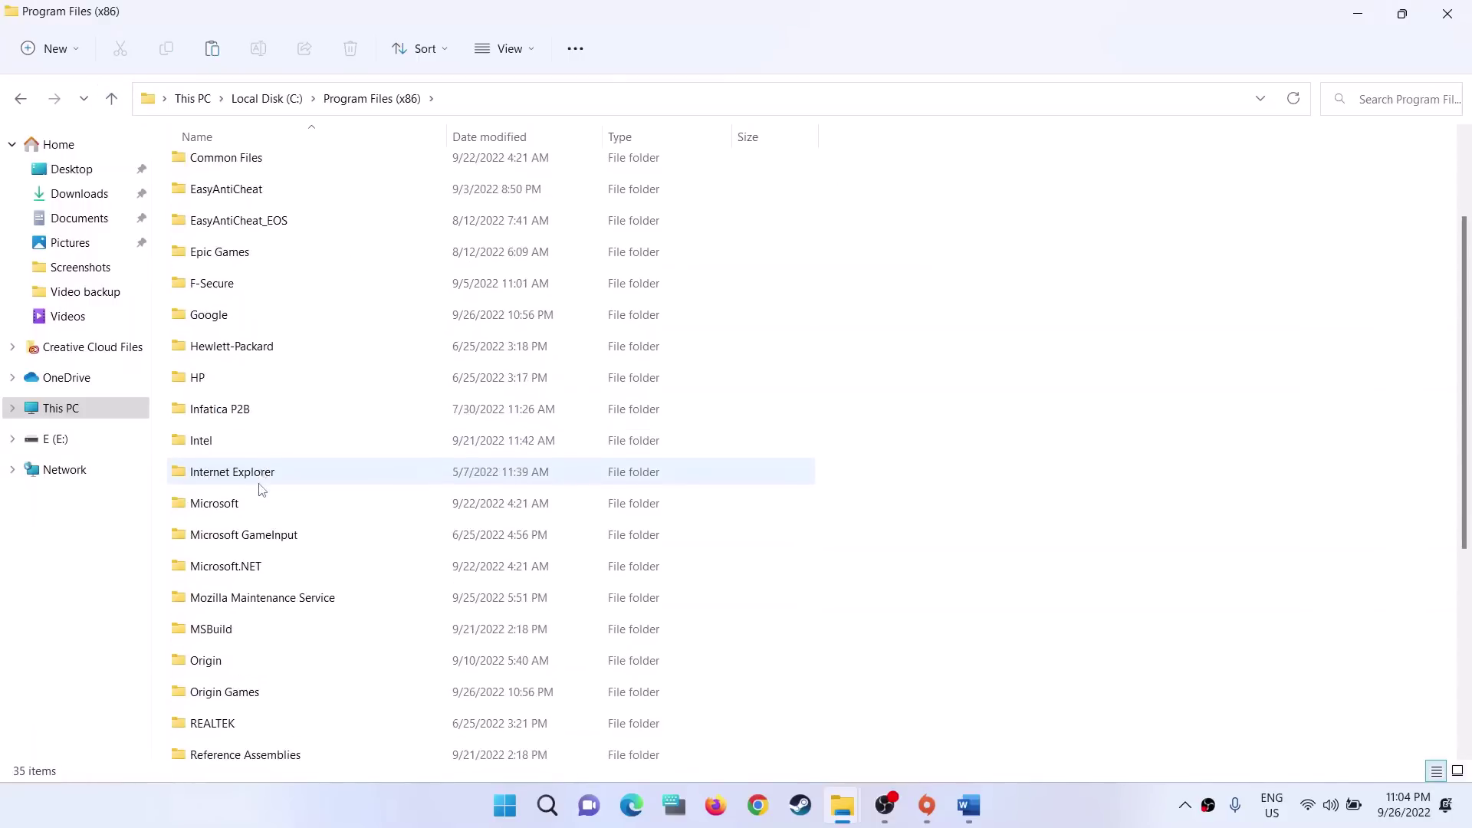
left_click(238, 589)
double_click(239, 589)
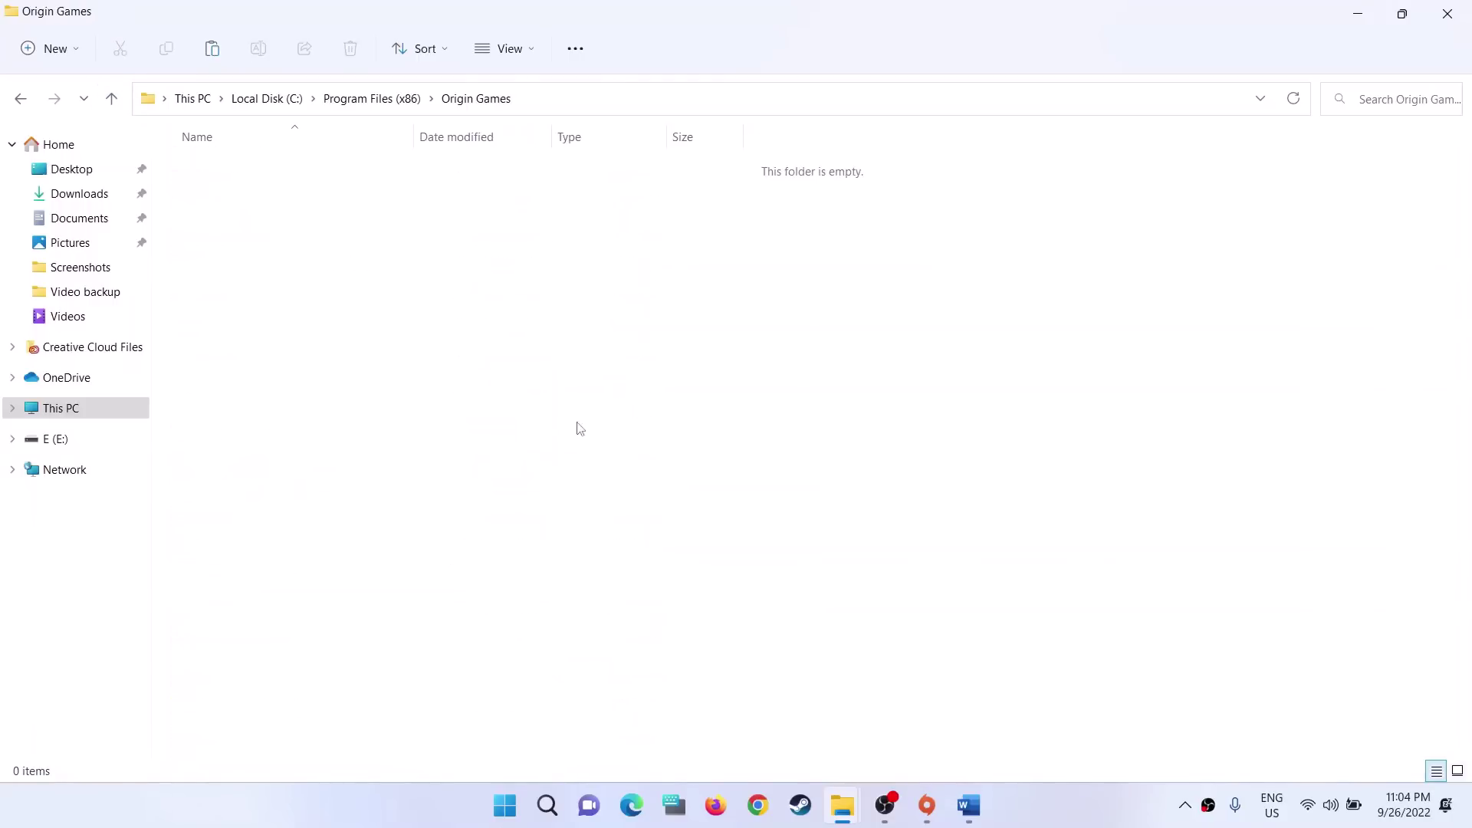
- Return to Program Files on Local Disk (C:) and select the EA Games folder
left_click(111, 98)
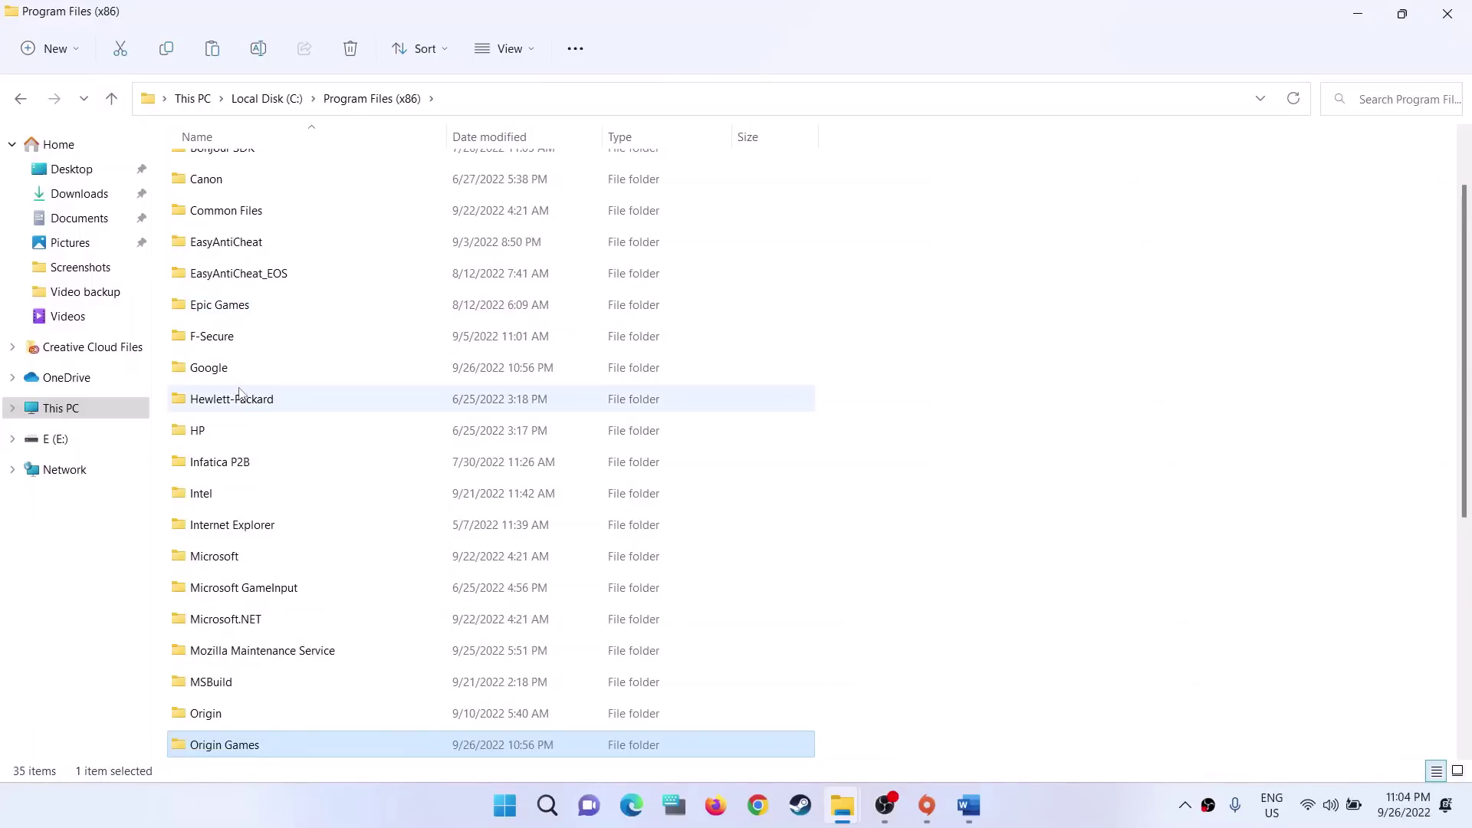
scroll(285, 392, "up", 3)
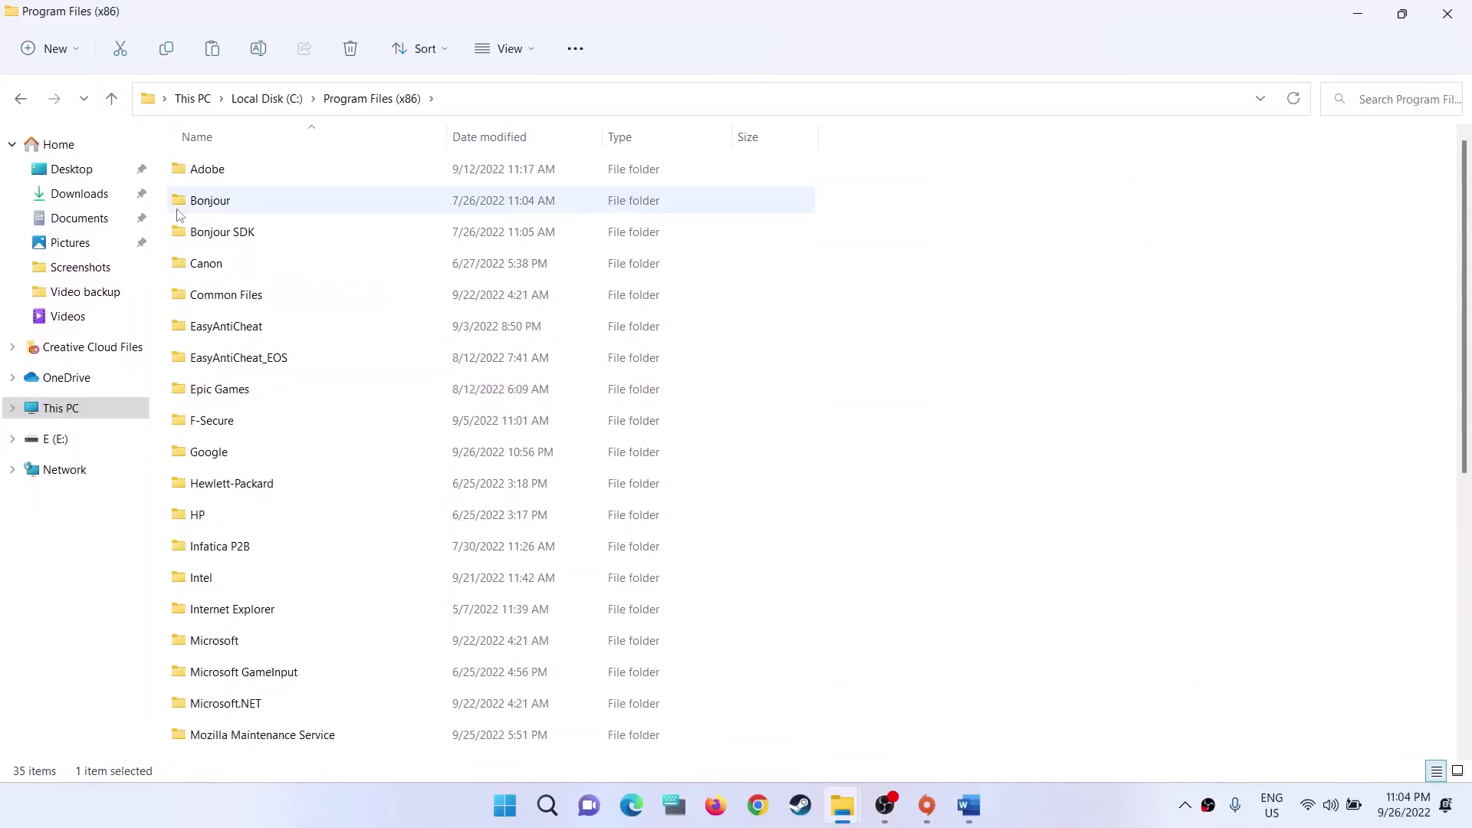
left_click(268, 98)
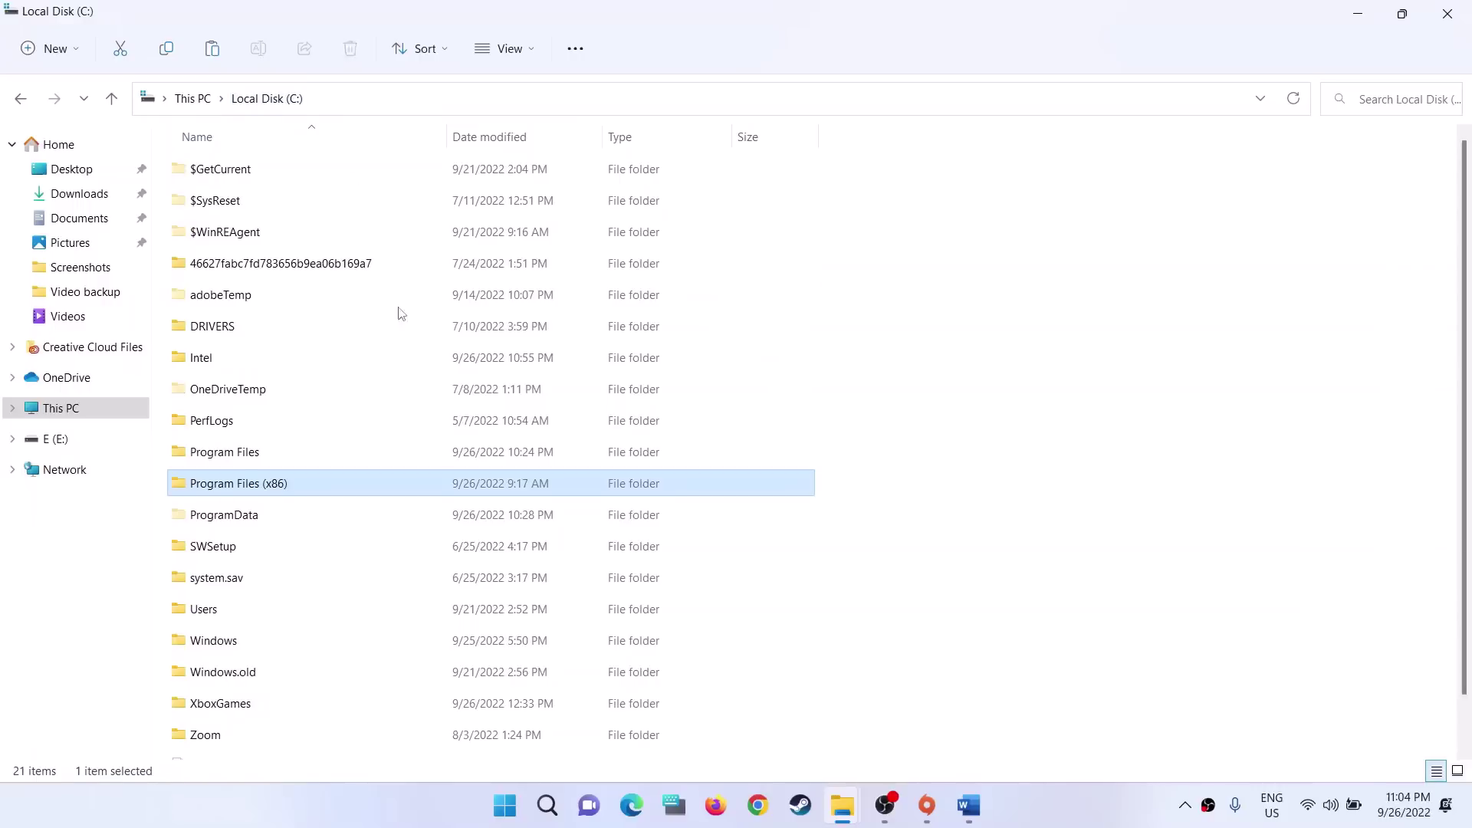
double_click(238, 452)
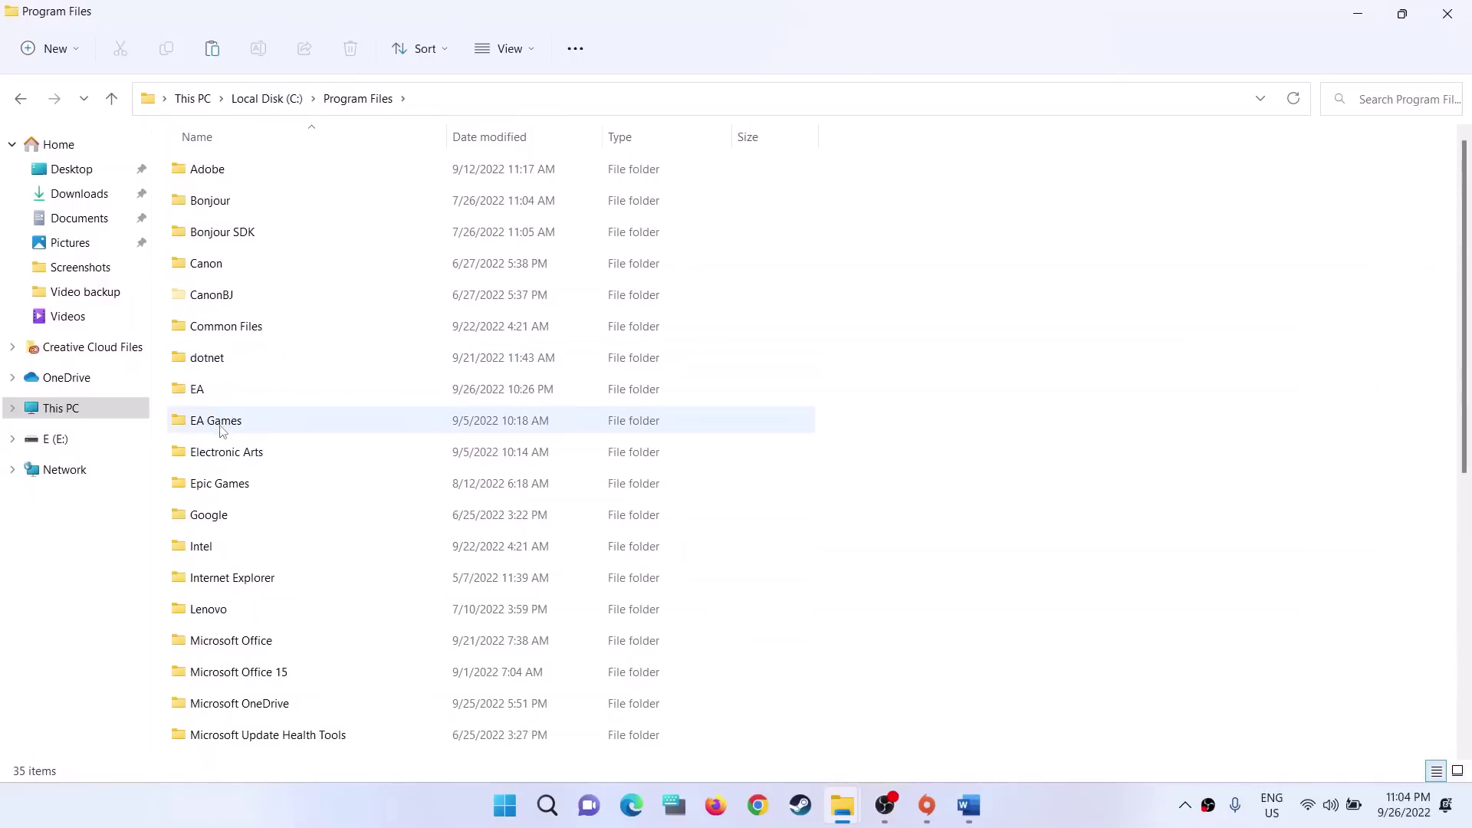
left_click(222, 434)
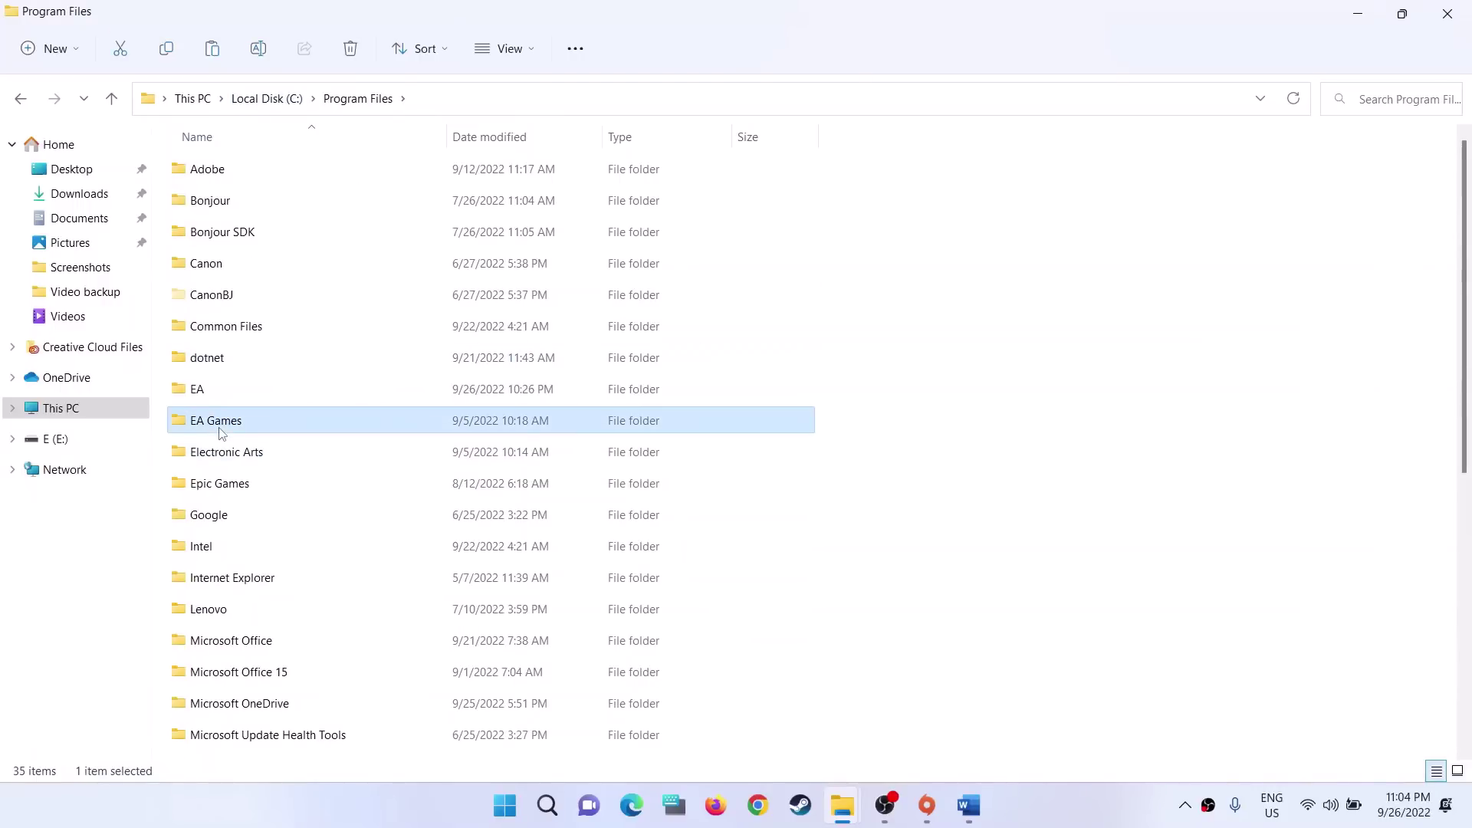
- Open the FIFA 23 install folder inside Games on drive E
left_click(75, 443)
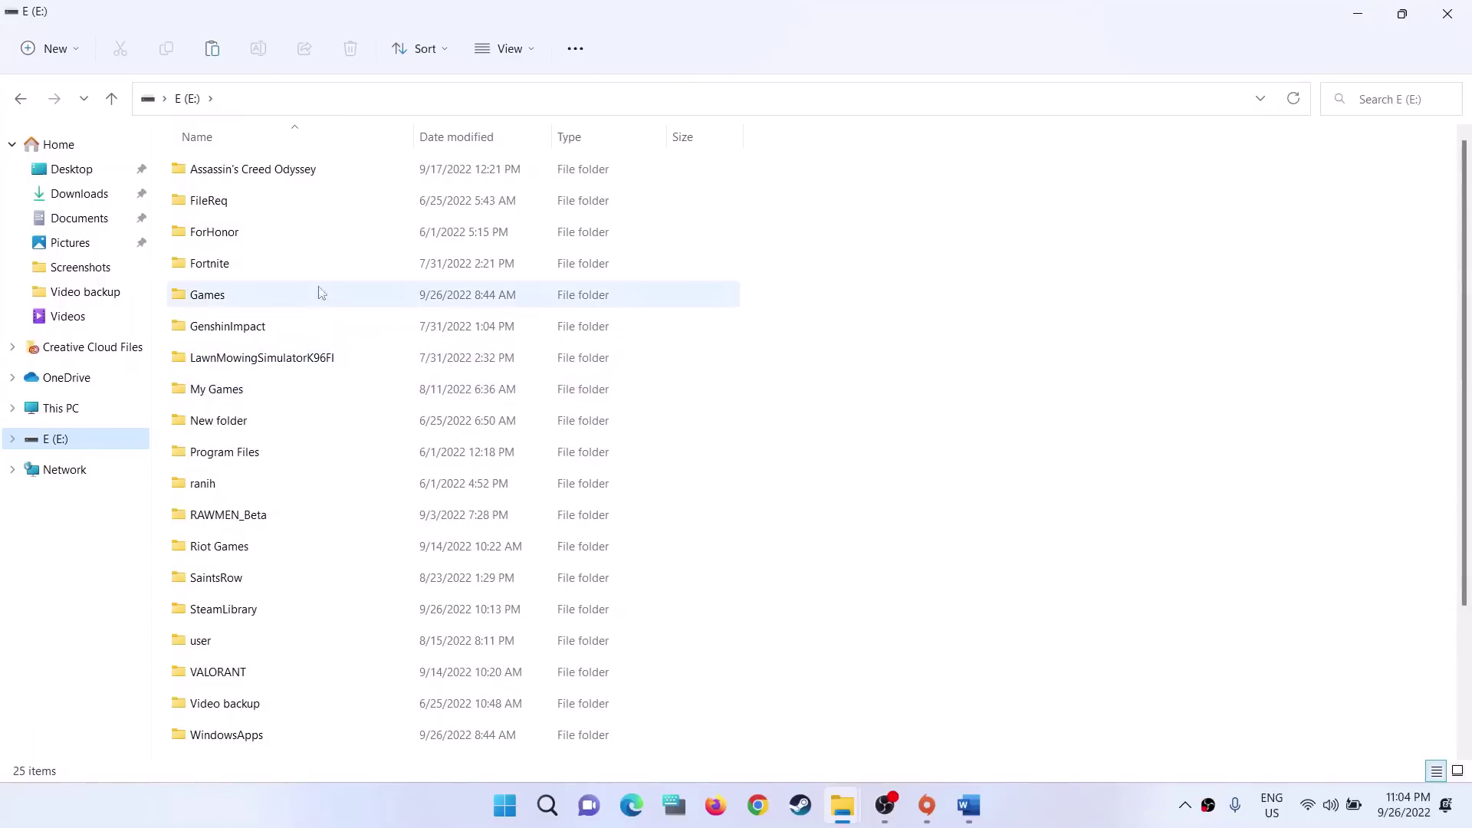
double_click(216, 294)
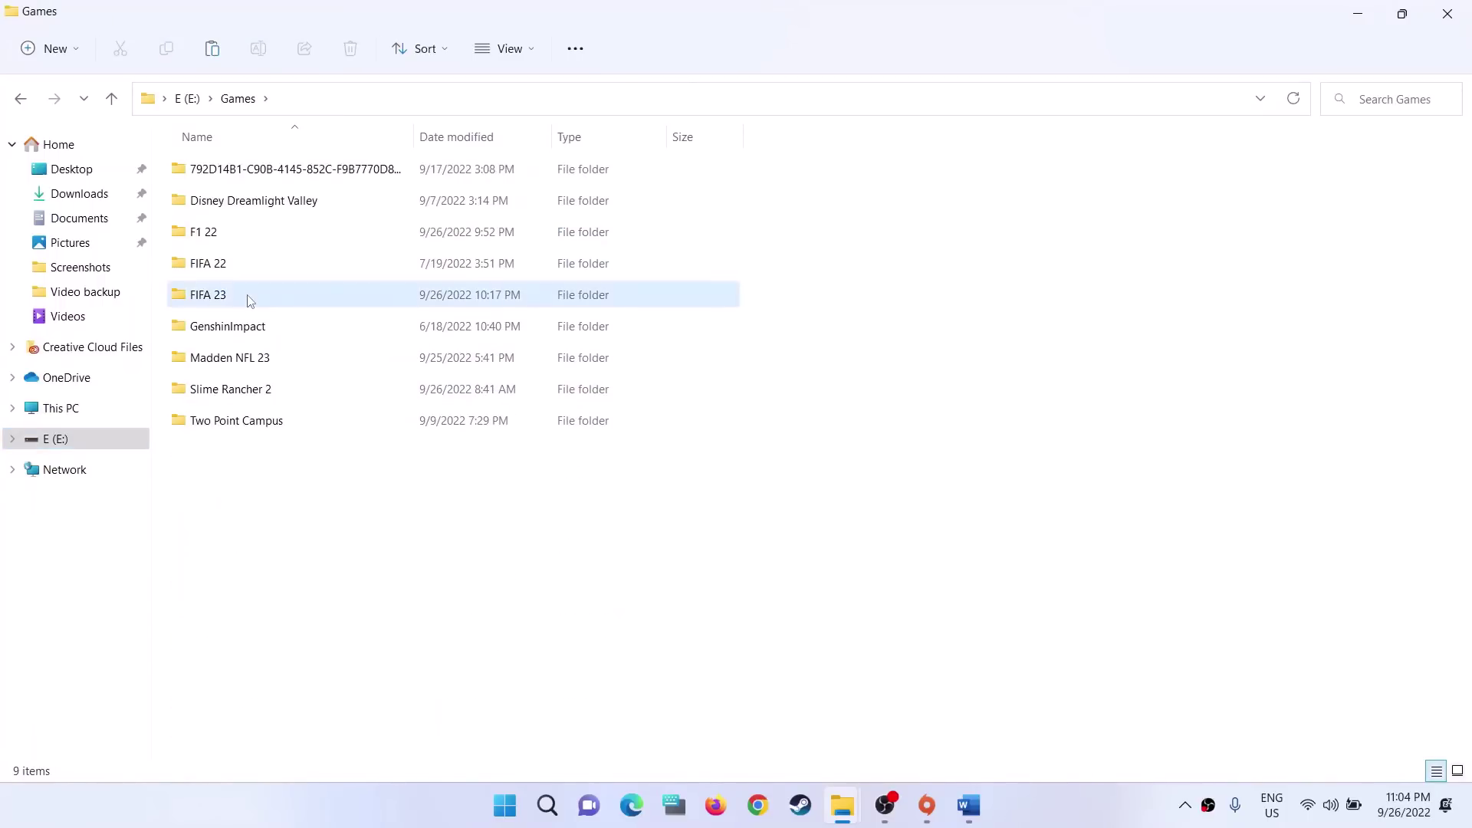
double_click(251, 300)
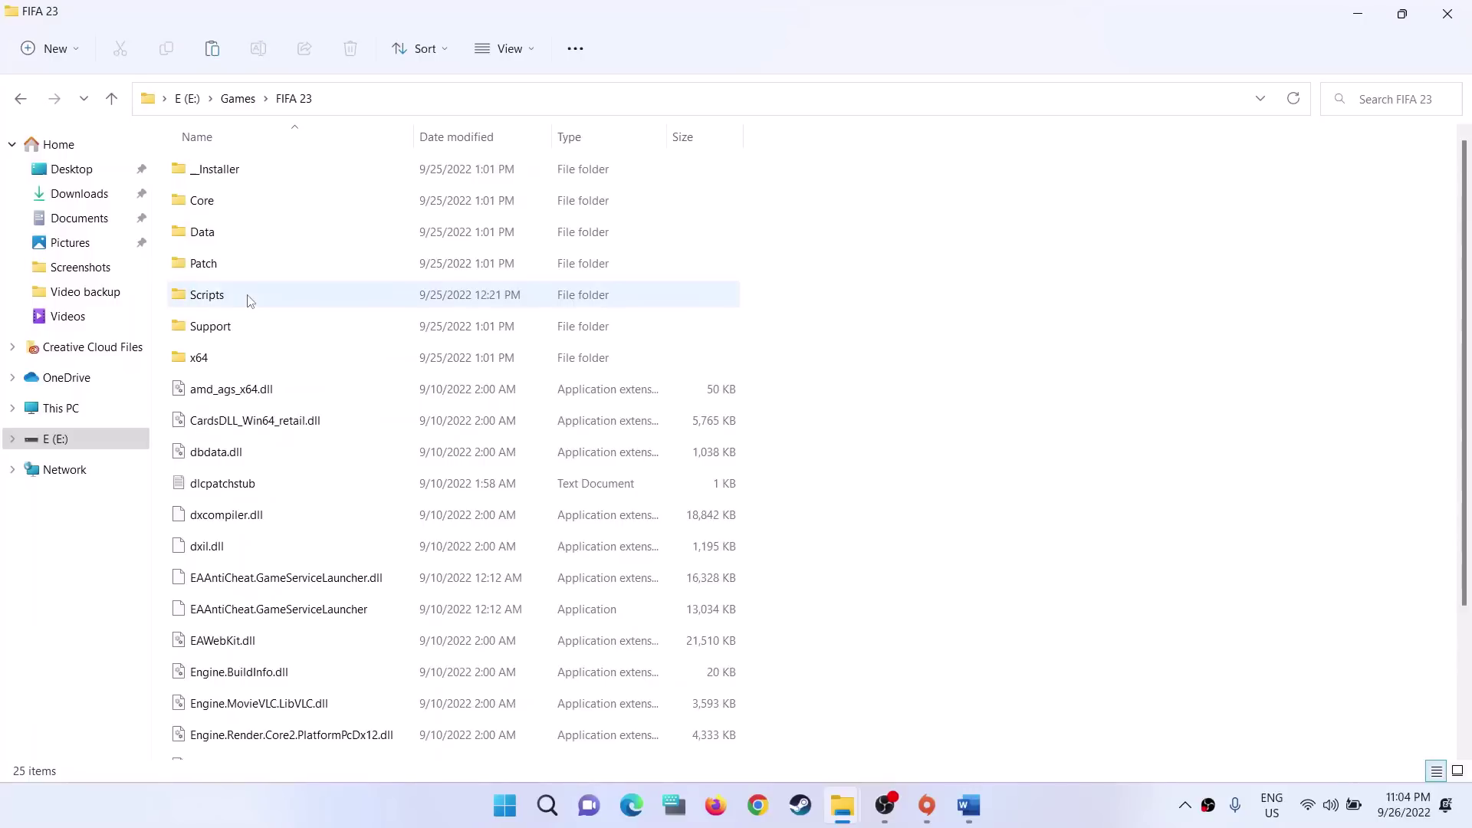
- Run EAAntiCheat.Installer as administrator from the EAAntiCheat folder inside the FIFA 23 __Installer folder
left_click(242, 176)
double_click(284, 182)
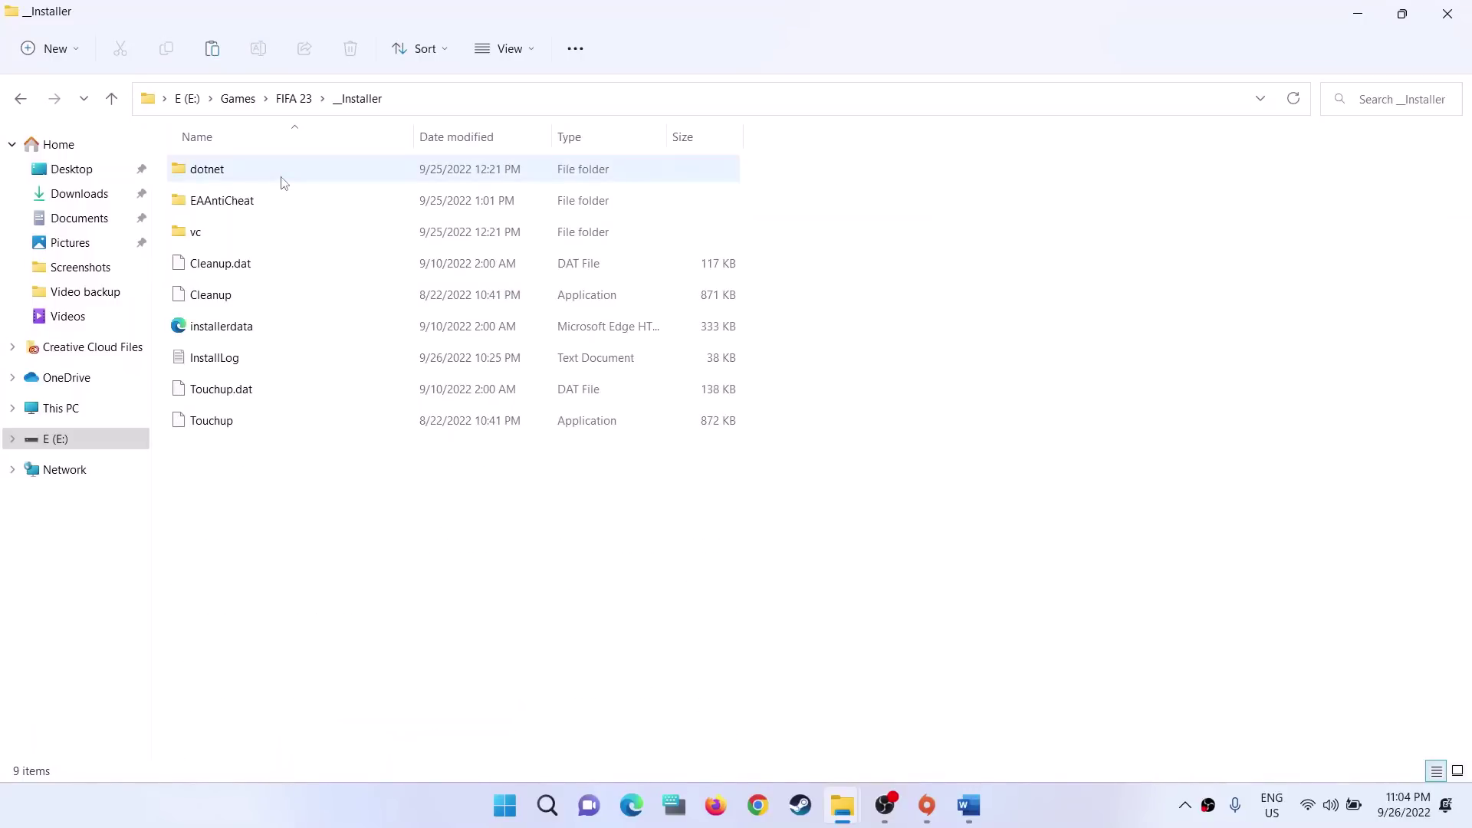
left_click(230, 203)
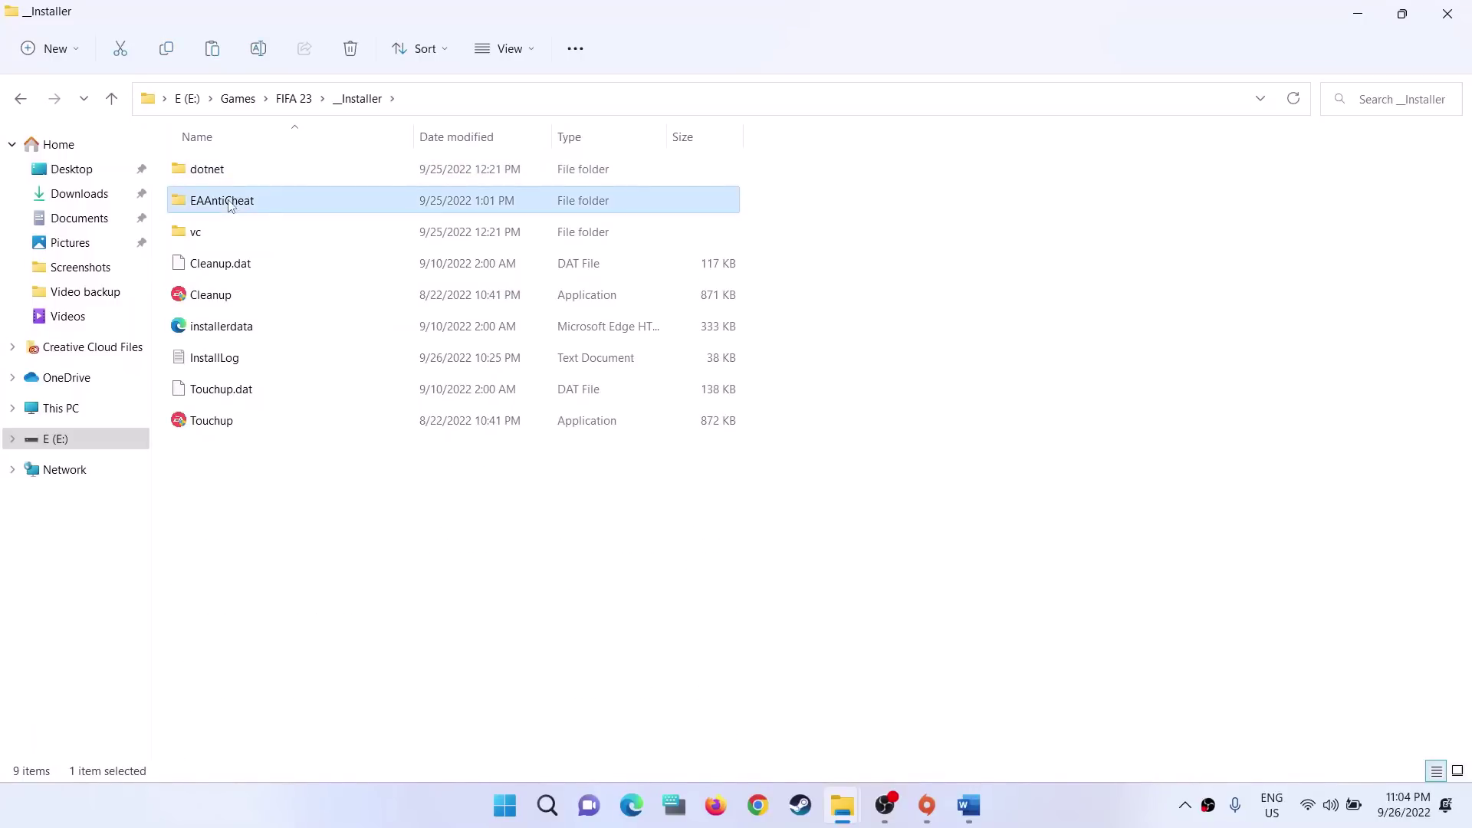
double_click(269, 205)
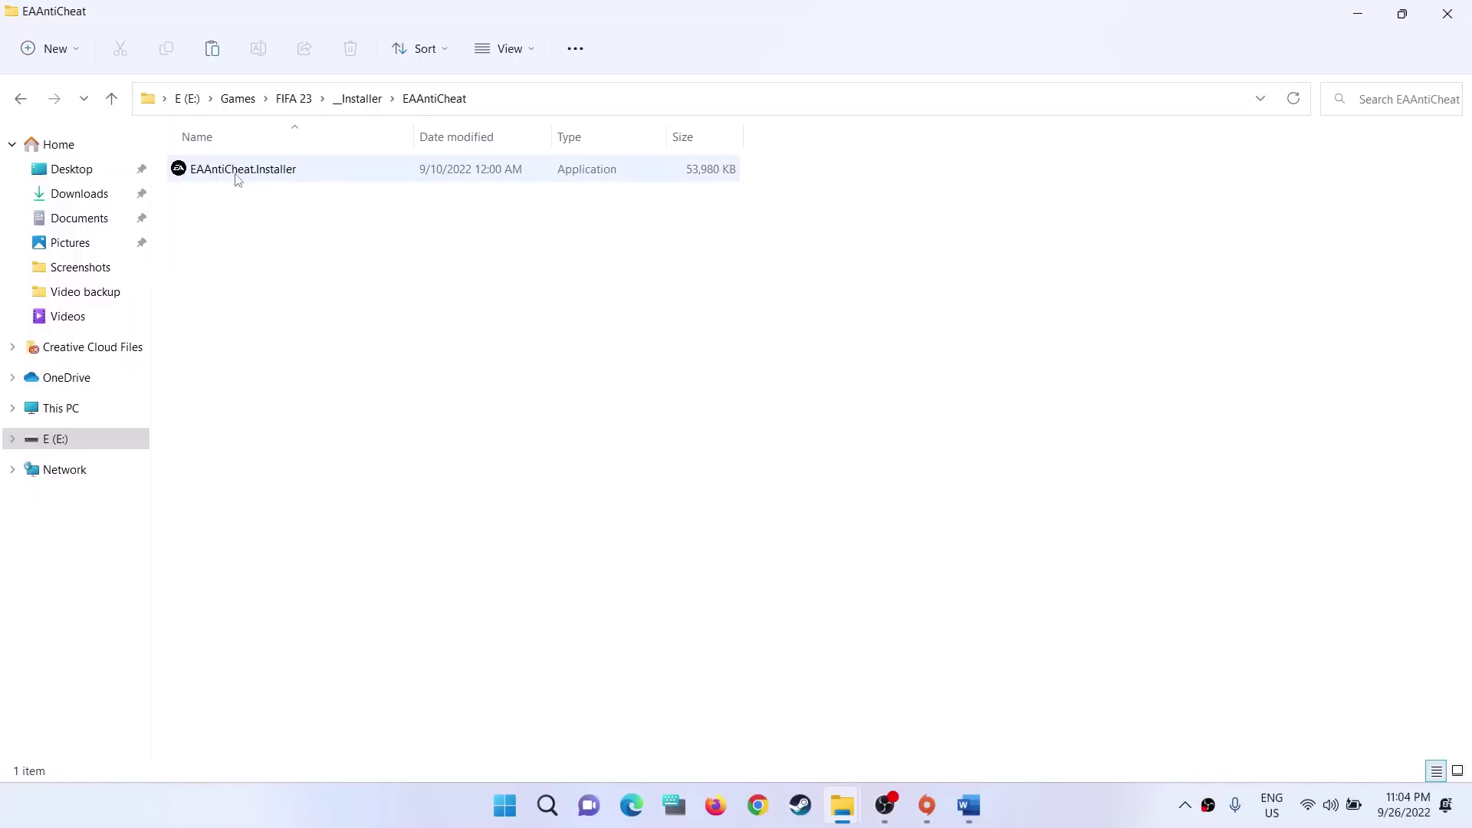
right_click(269, 178)
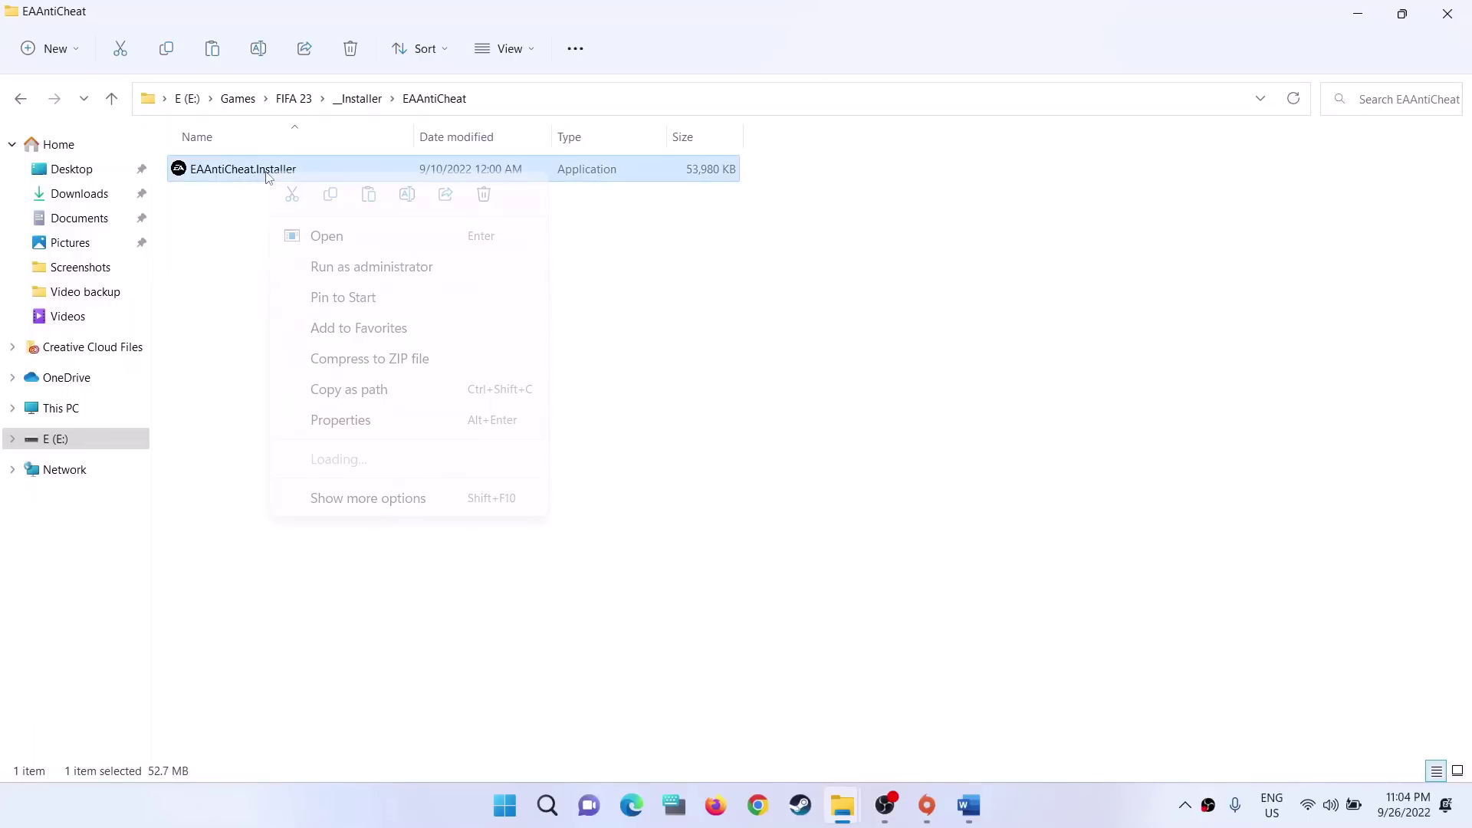
left_click(375, 268)
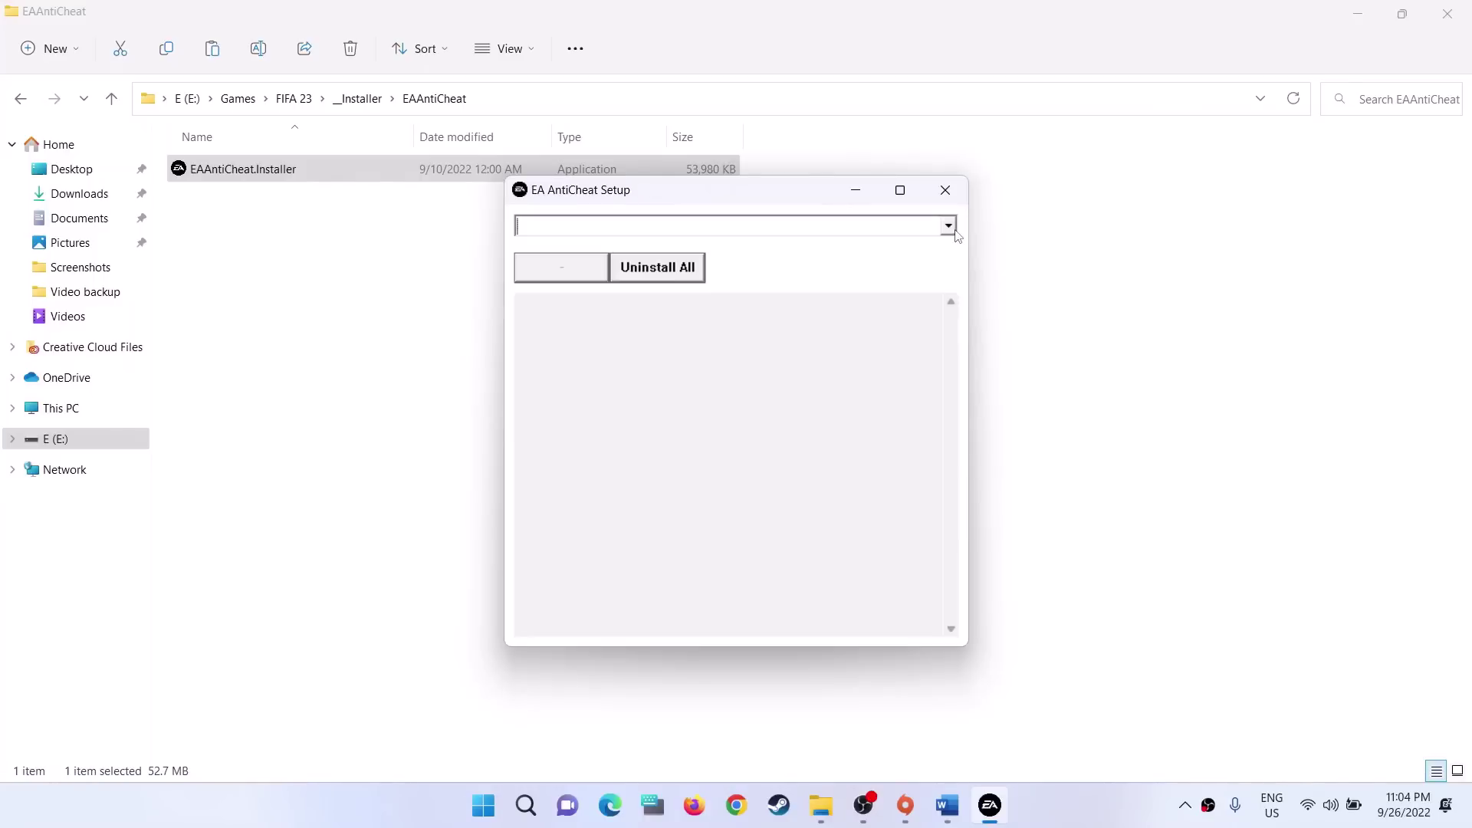
- Uninstall and reinstall EA AntiCheat for FIFA 23 in EA AntiCheat Setup, and close the setup window
left_click(951, 227)
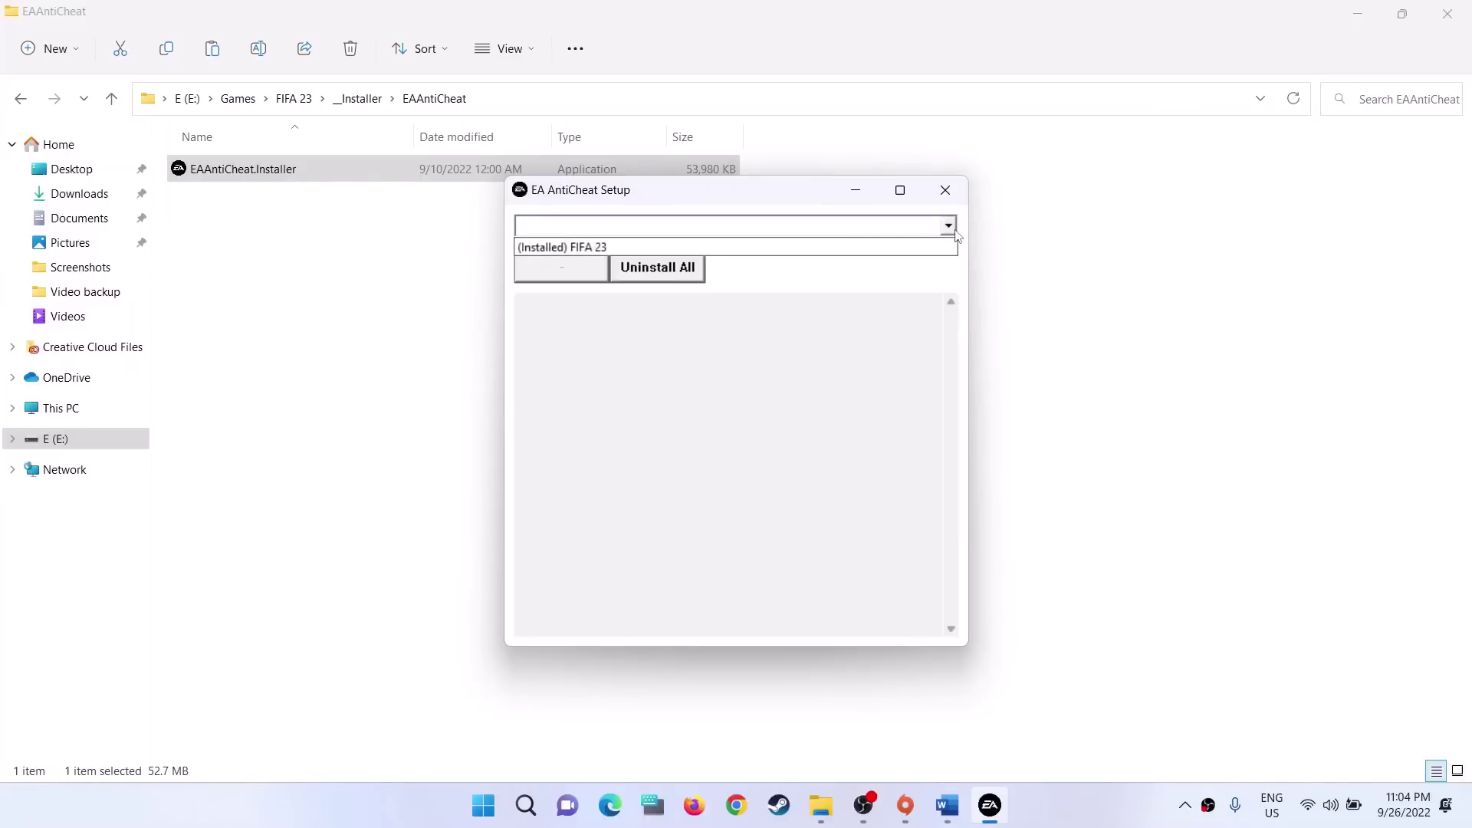
left_click(600, 248)
left_click(570, 280)
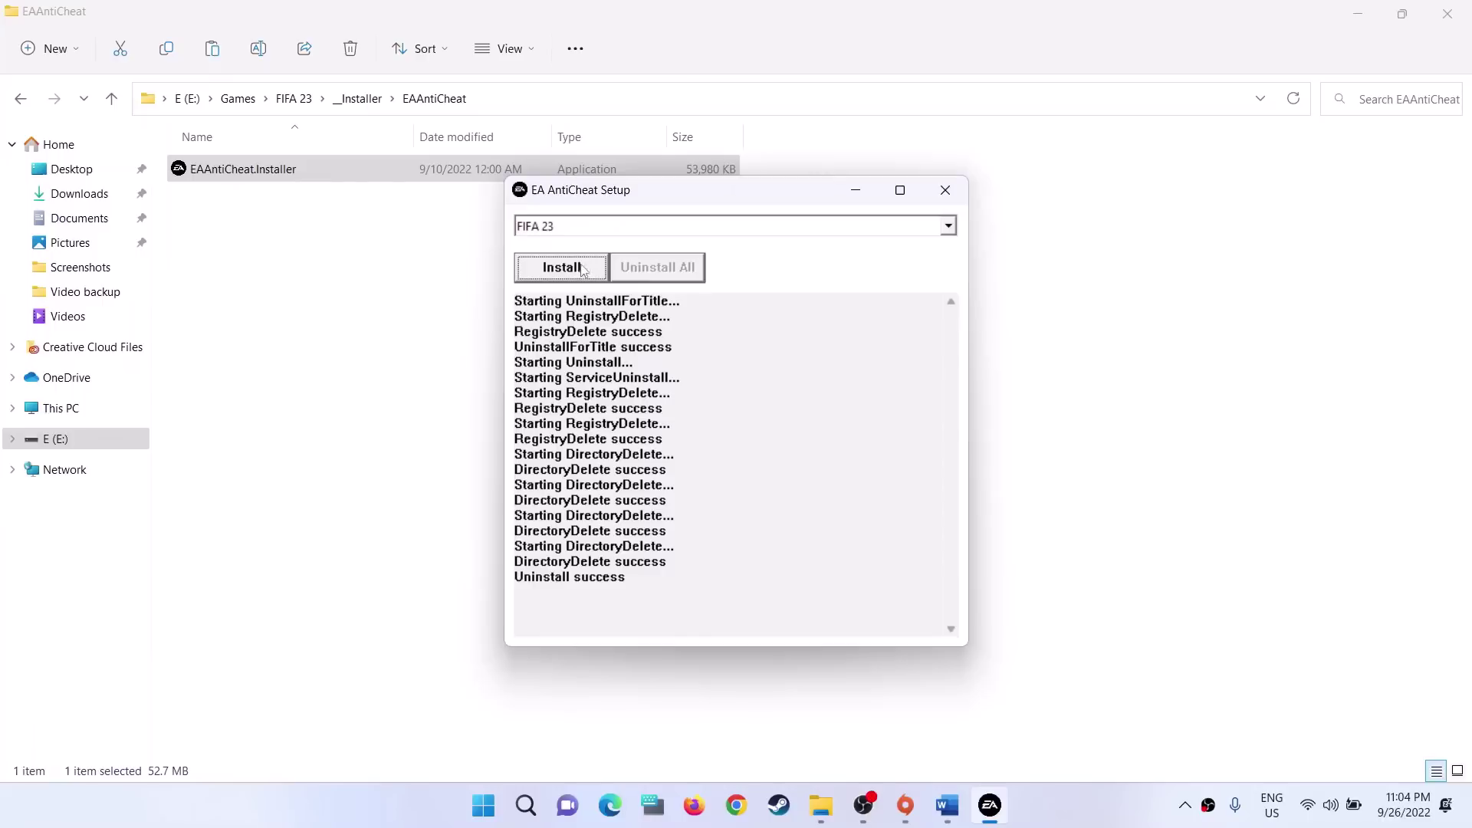
left_click(577, 270)
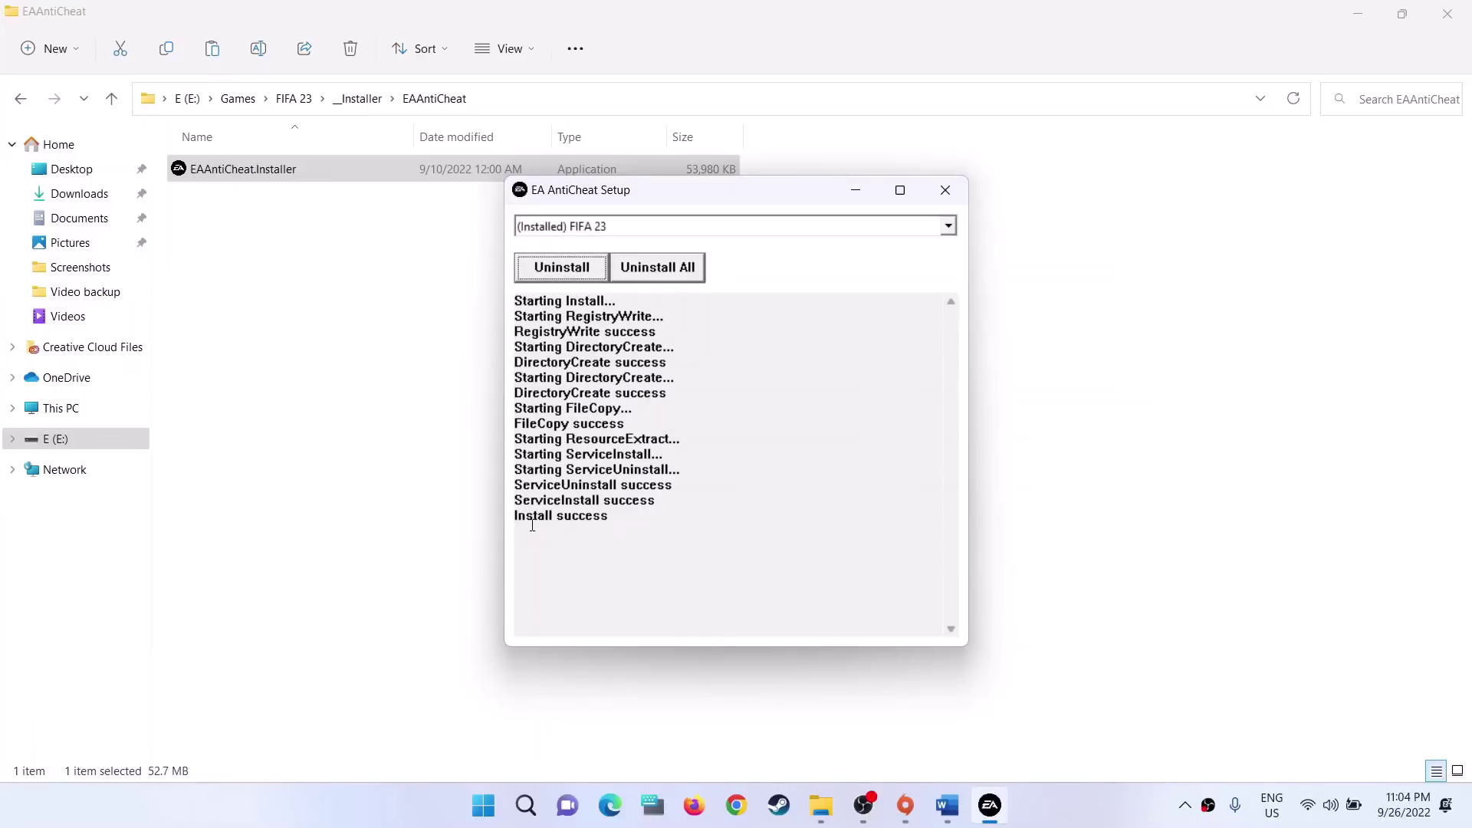
left_click(945, 190)
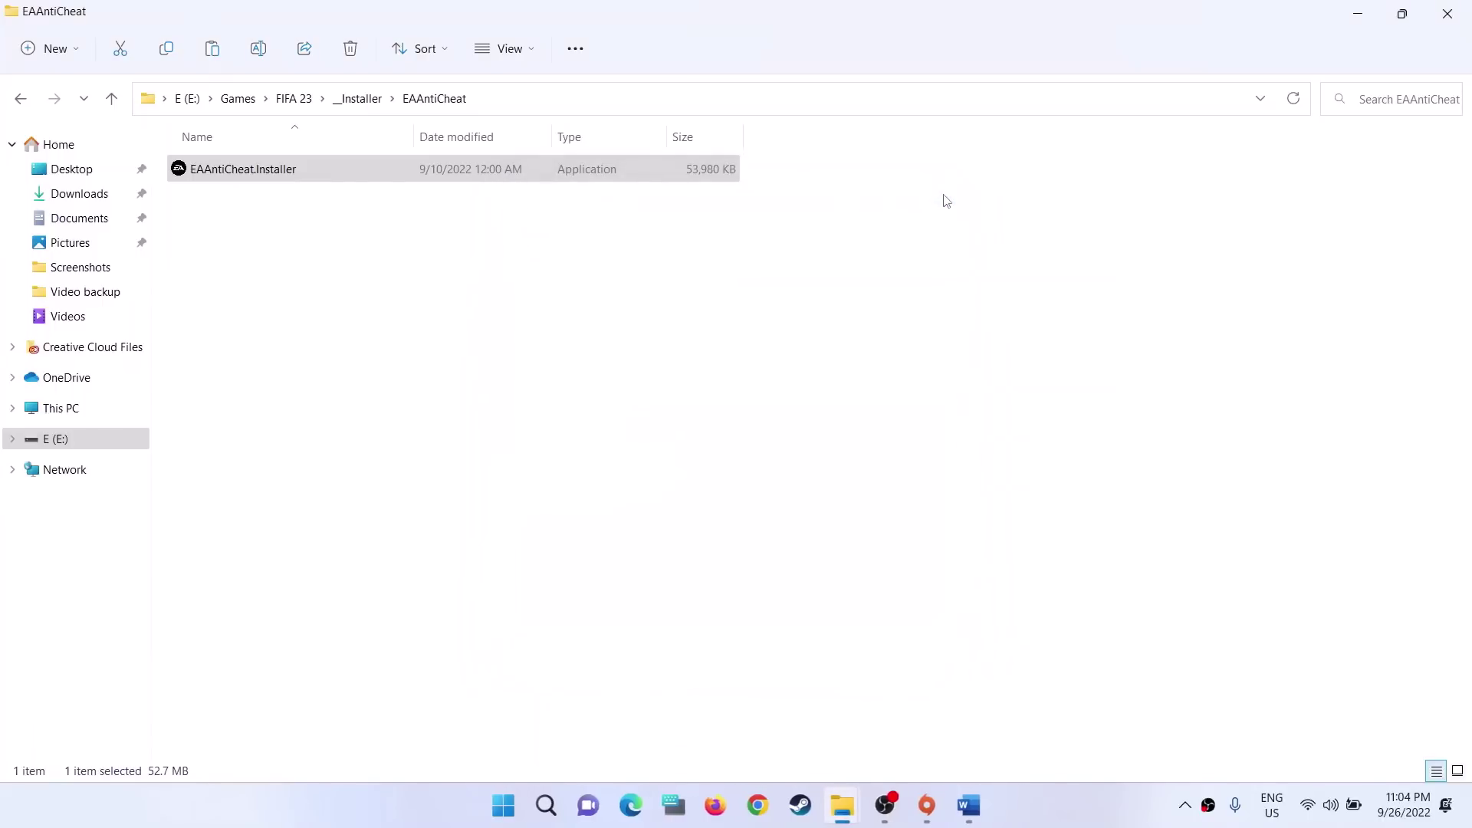
- Read Step 3 in the Word document and run EAAntiCheat.Installer as administrator again from File Explorer
left_click(968, 806)
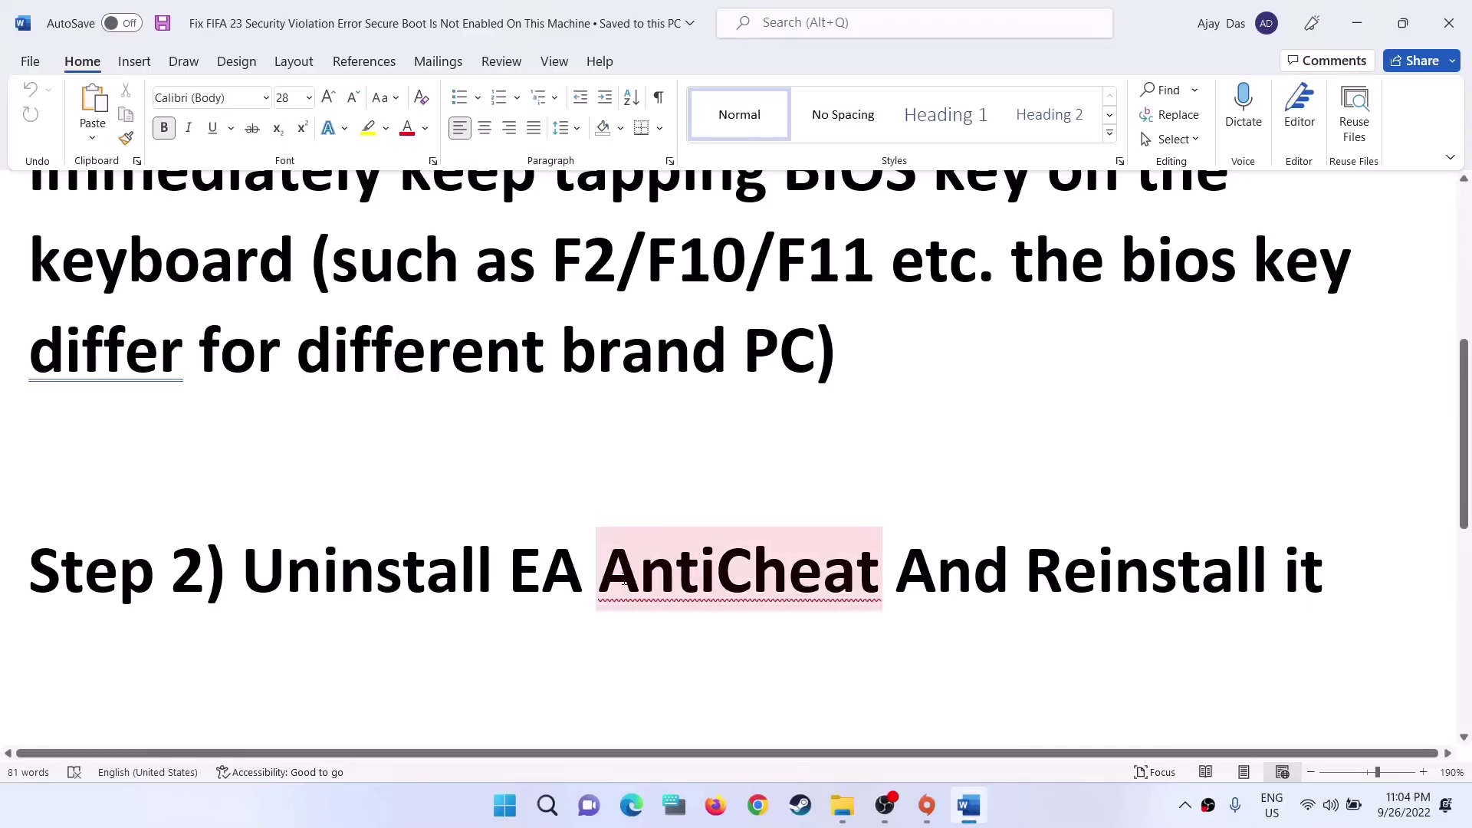
scroll(624, 581, "down", 5)
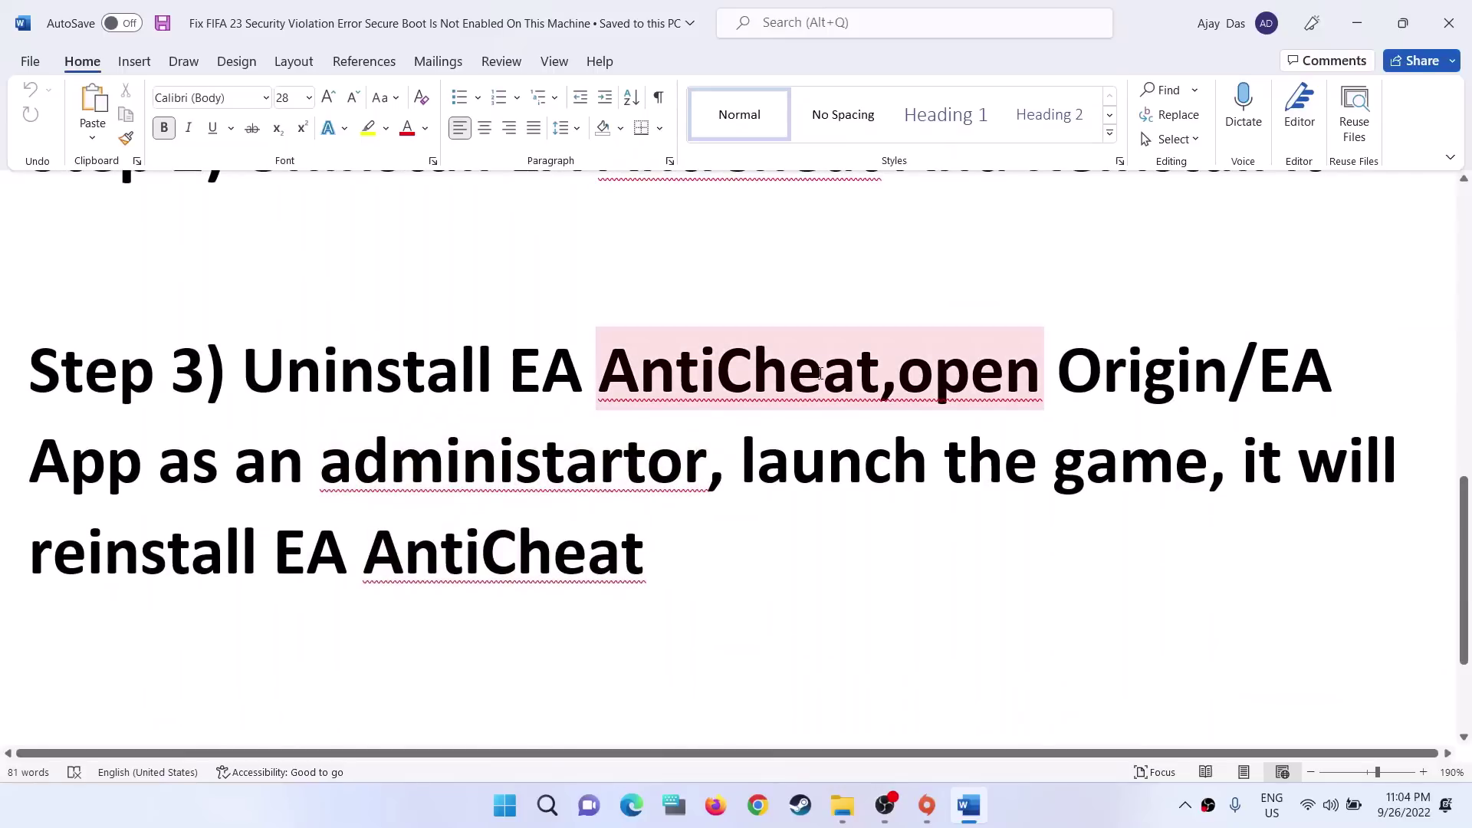
mouse_move(842, 809)
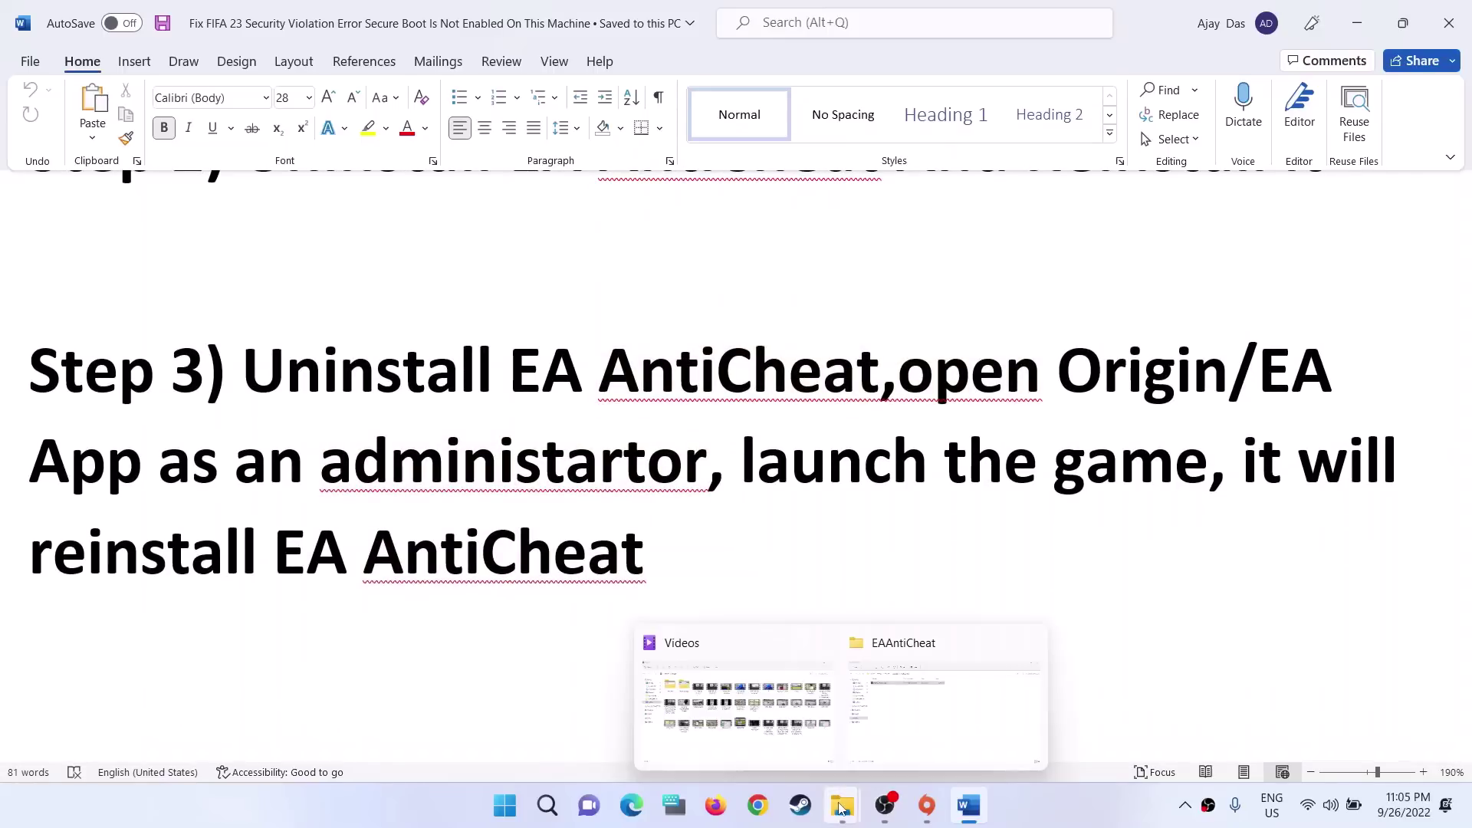
left_click(919, 737)
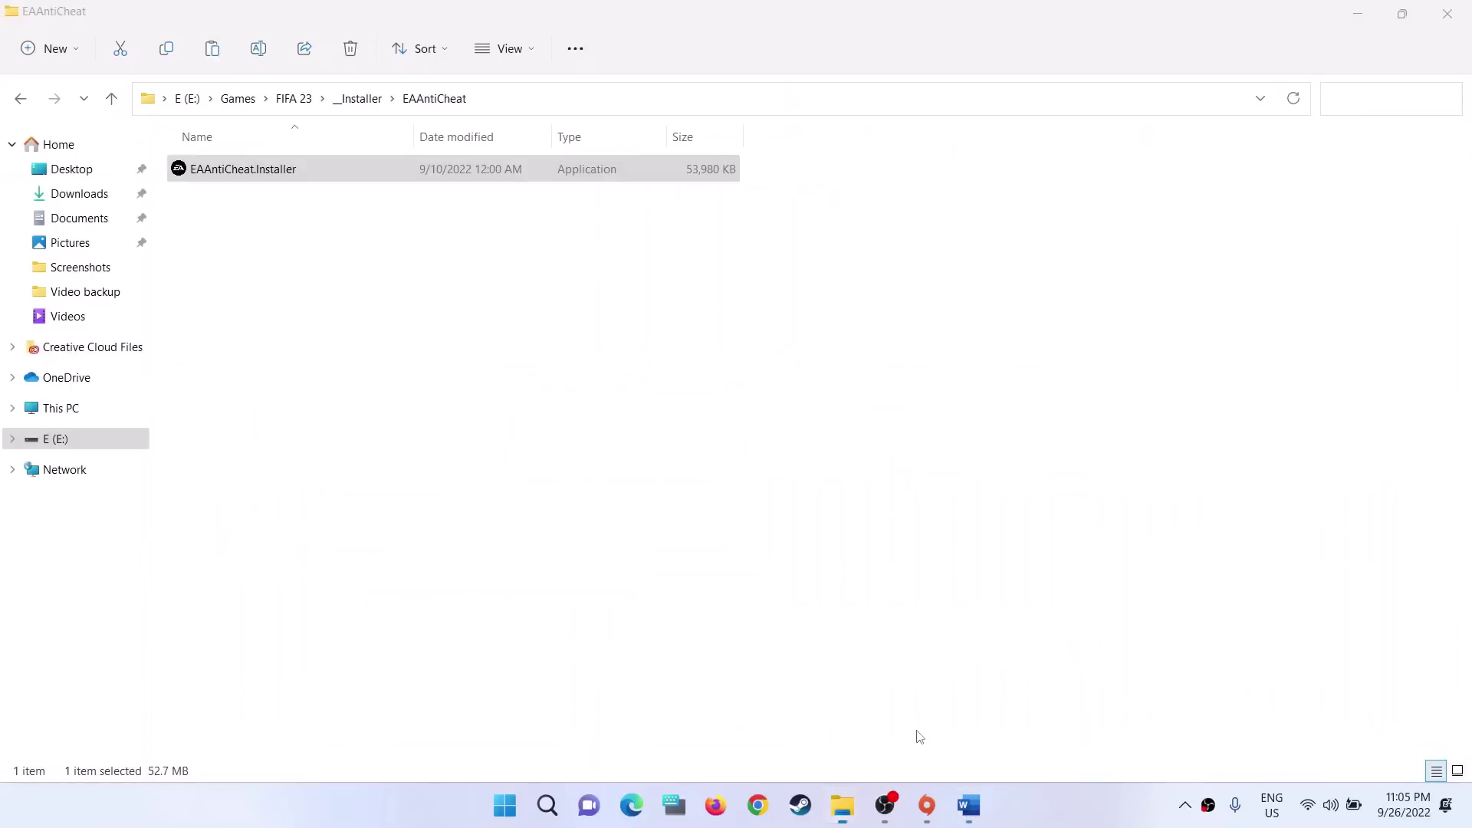
right_click(443, 175)
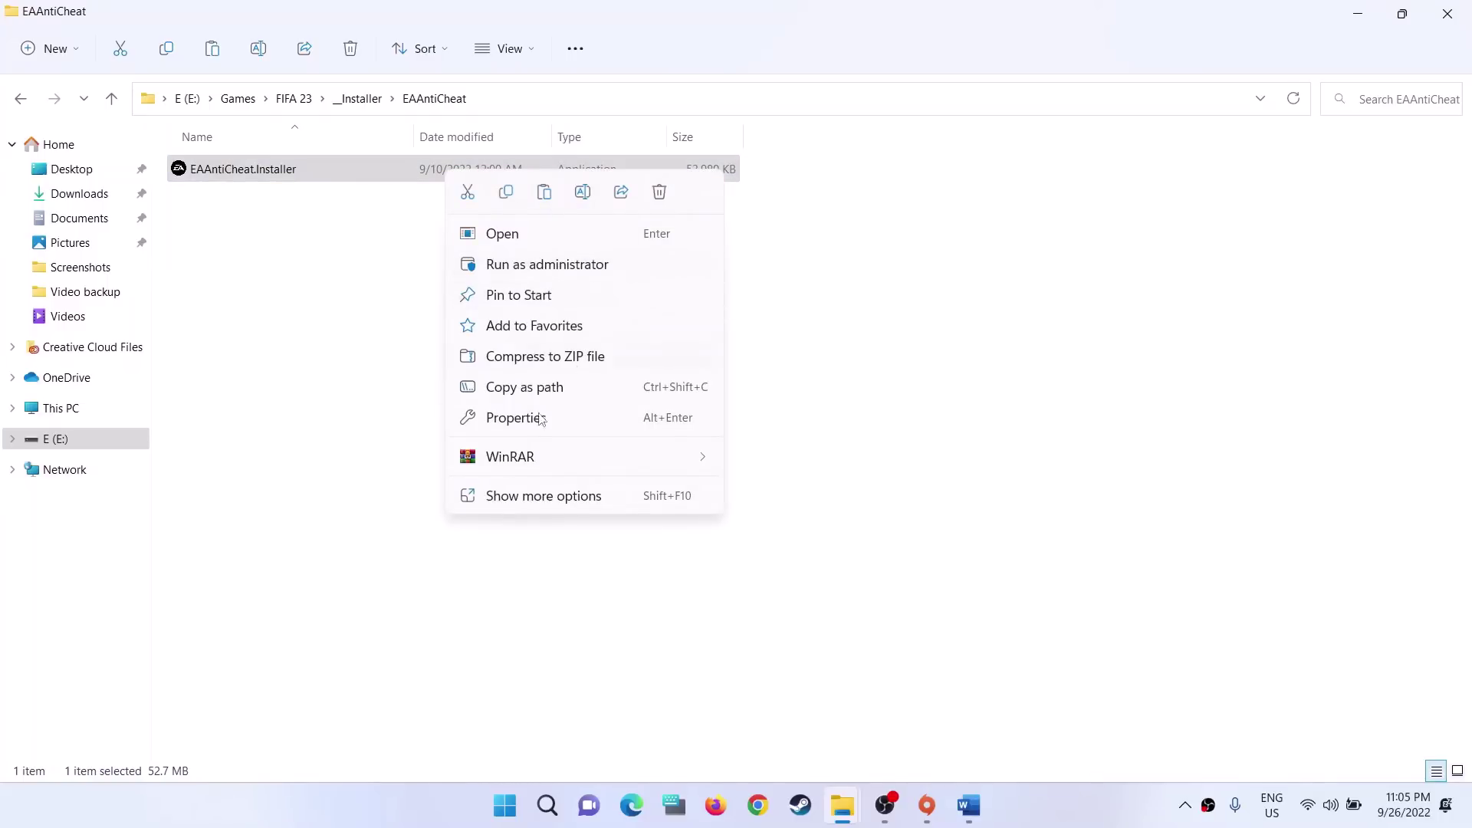
left_click(553, 264)
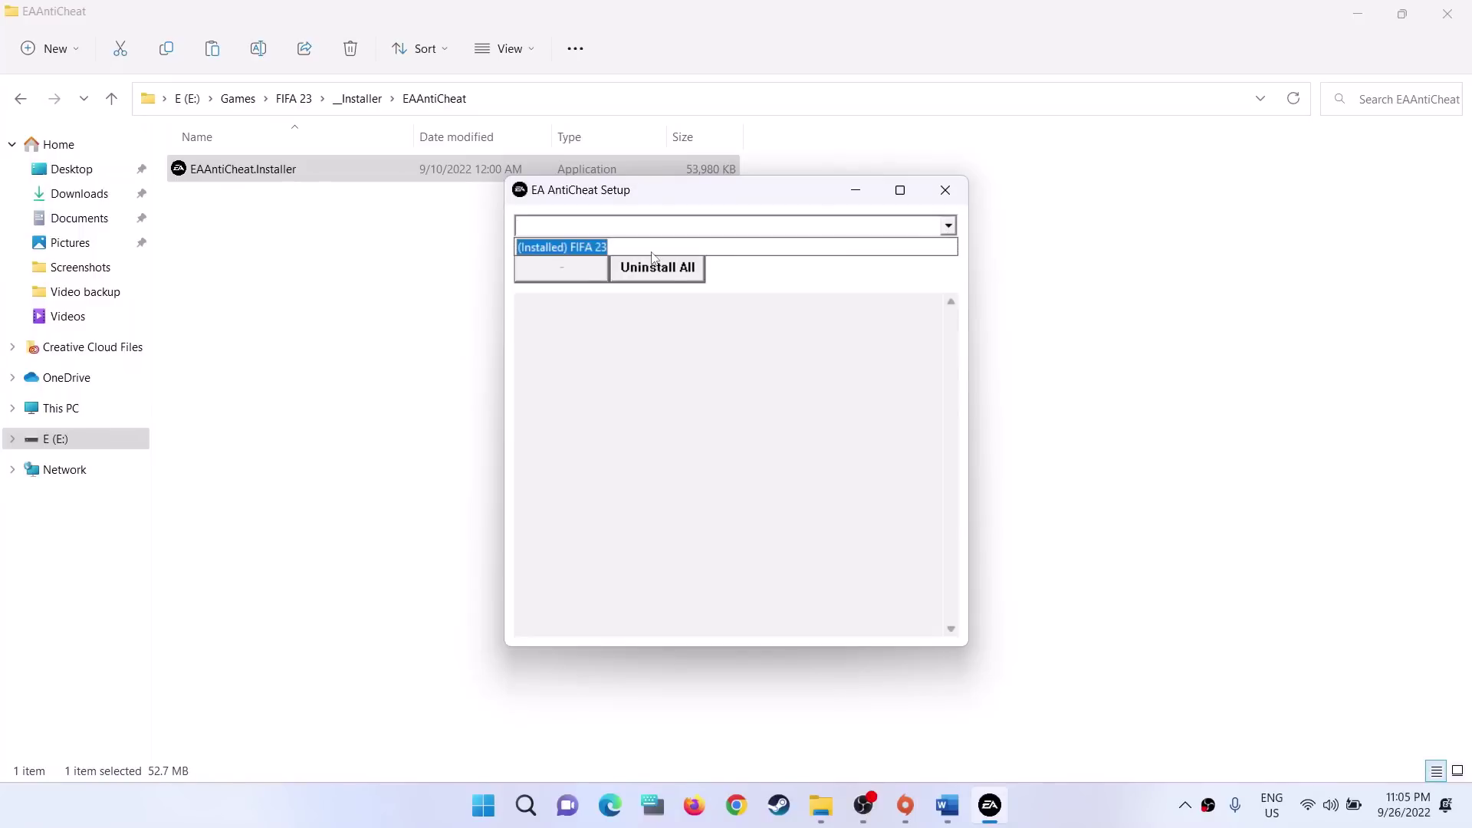
- Uninstall EA AntiCheat for FIFA 23 without reinstalling it, and close the setup window
left_click(653, 257)
left_click(571, 282)
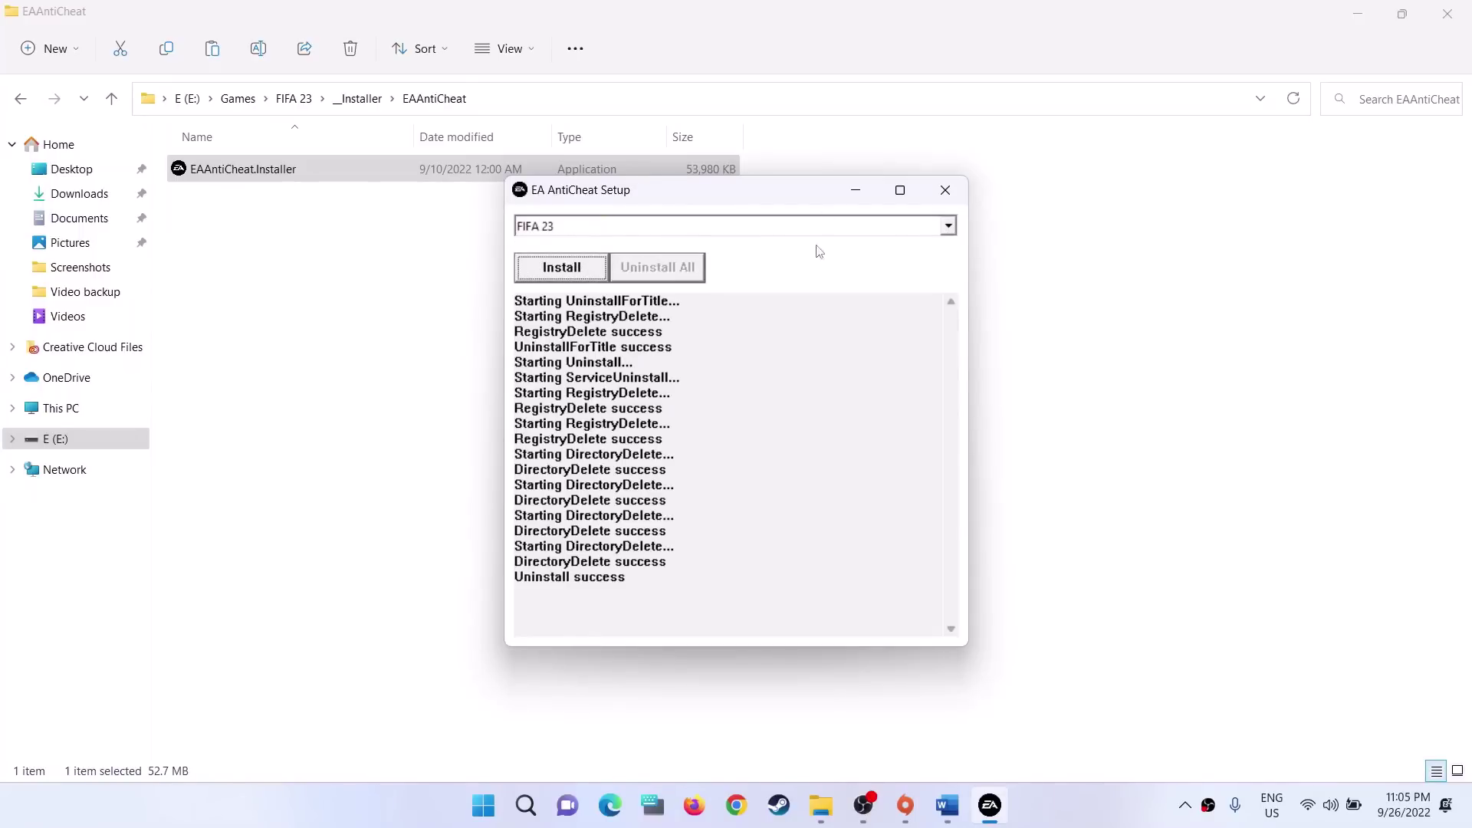
left_click(949, 191)
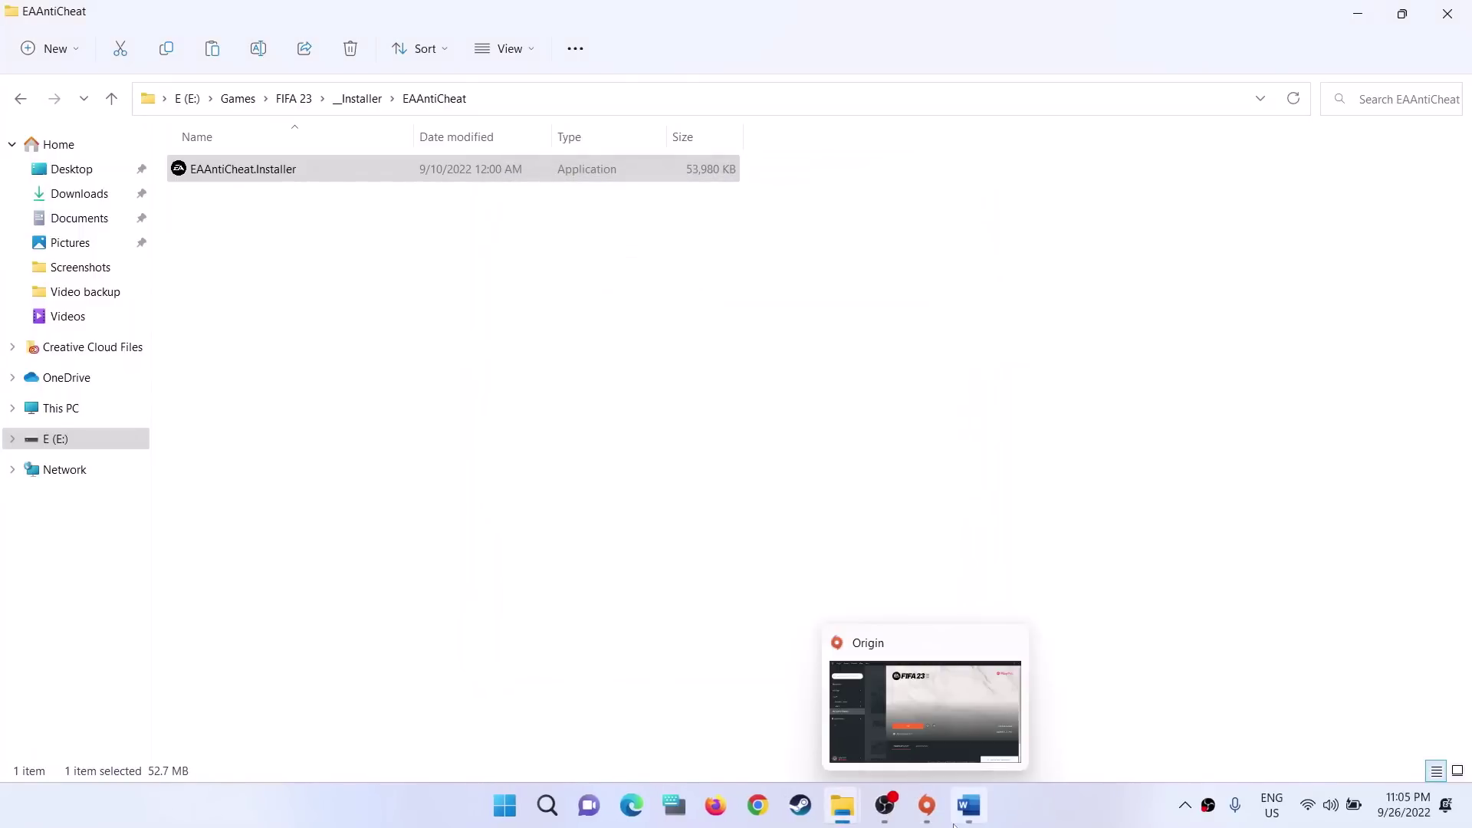
- Switch to Origin, try to launch FIFA 23, and close the EA AntiCheat window
left_click(928, 807)
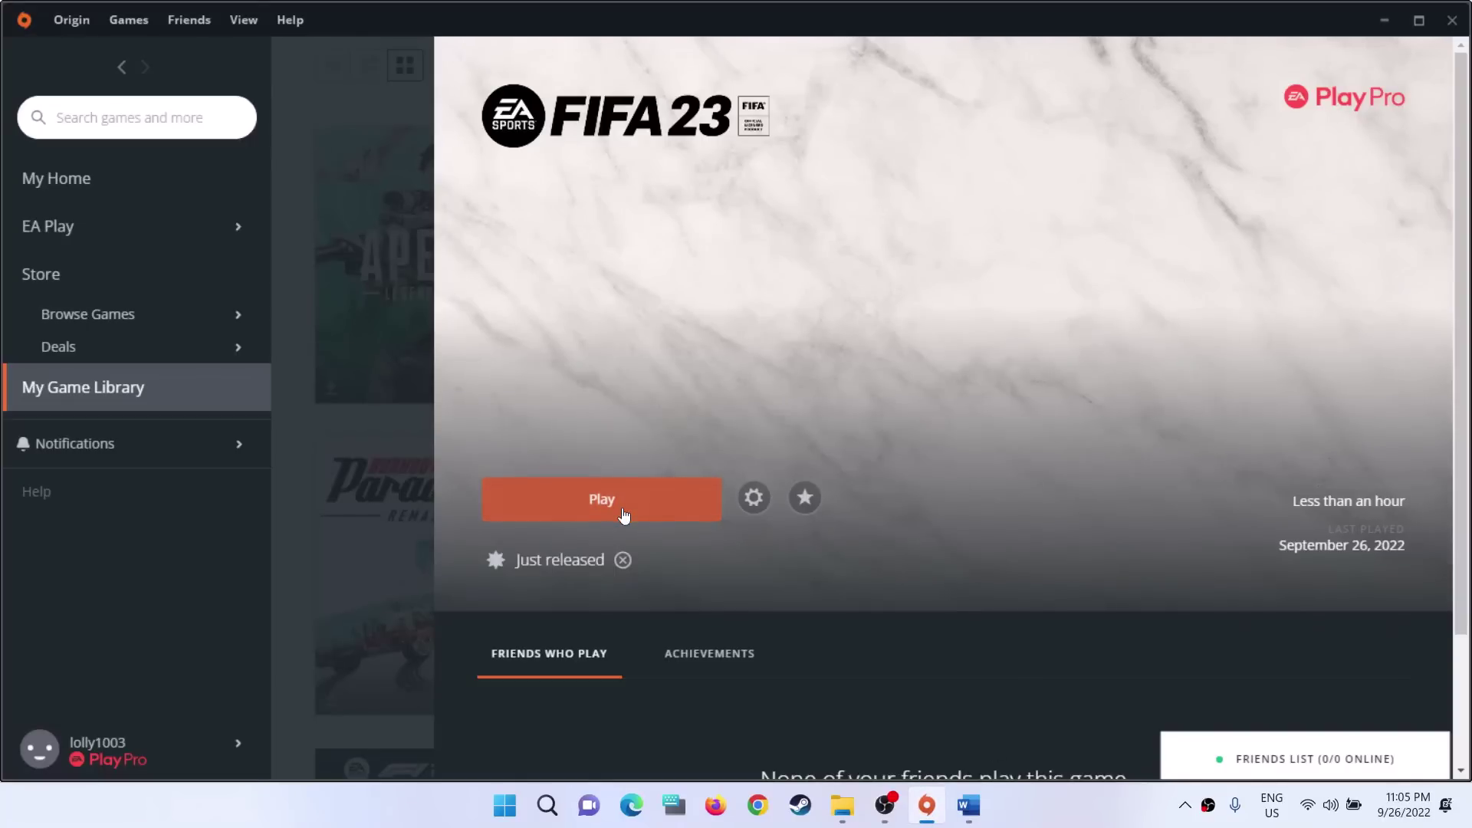
left_click(623, 515)
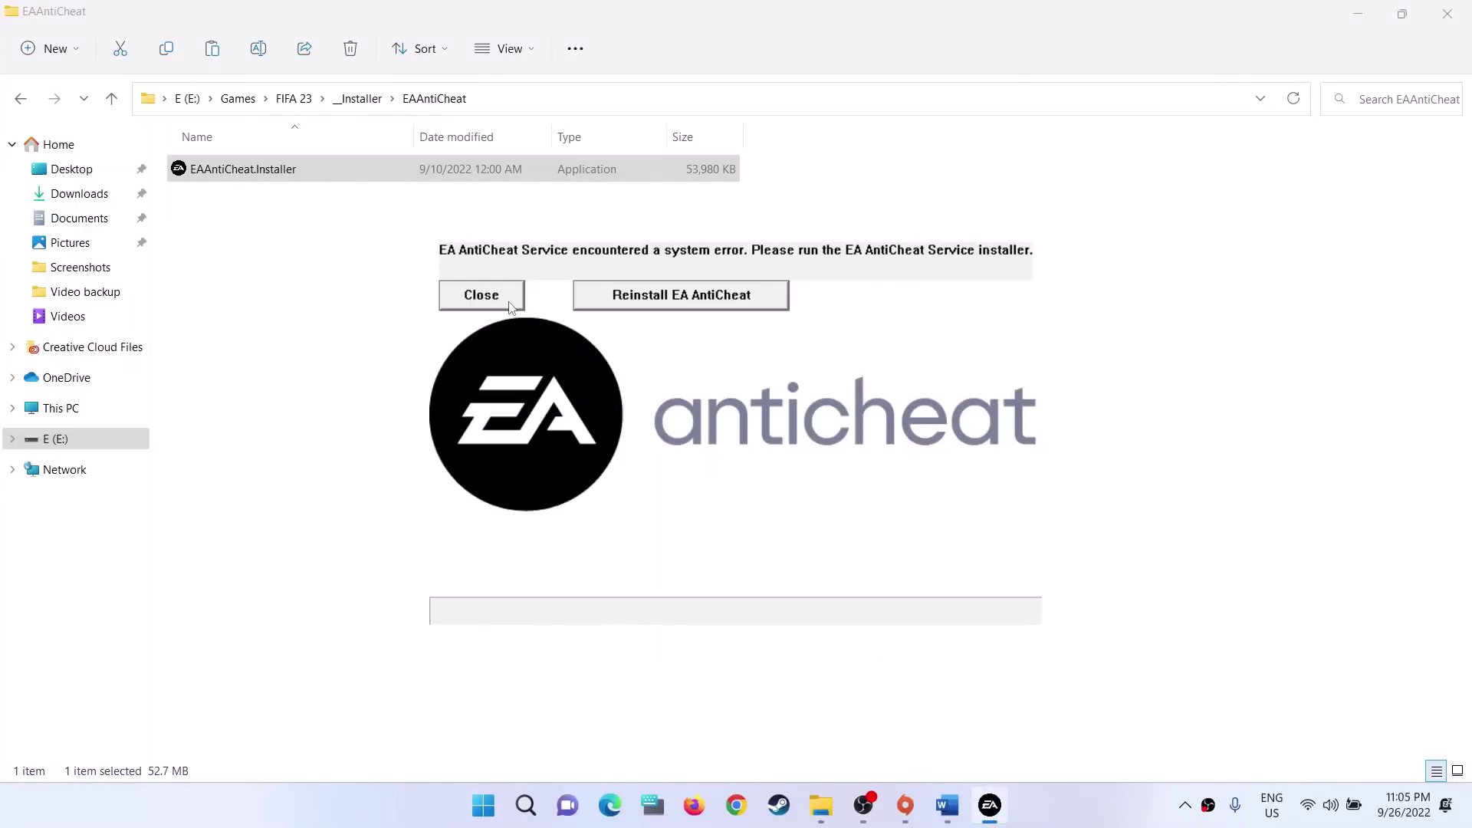
left_click(482, 296)
- Return to the Origin window and exit Origin completely
left_click(931, 812)
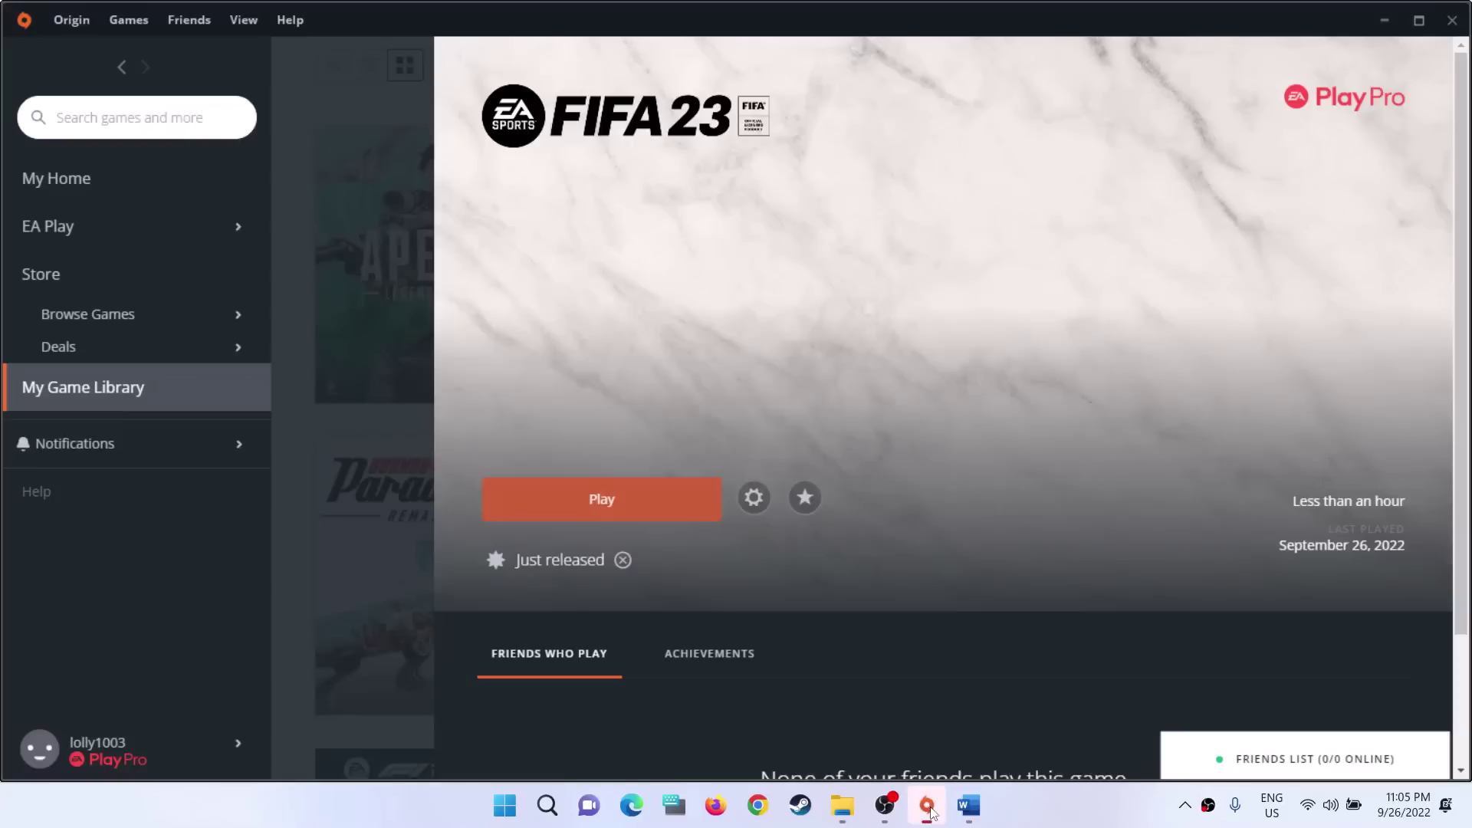
left_click(58, 21)
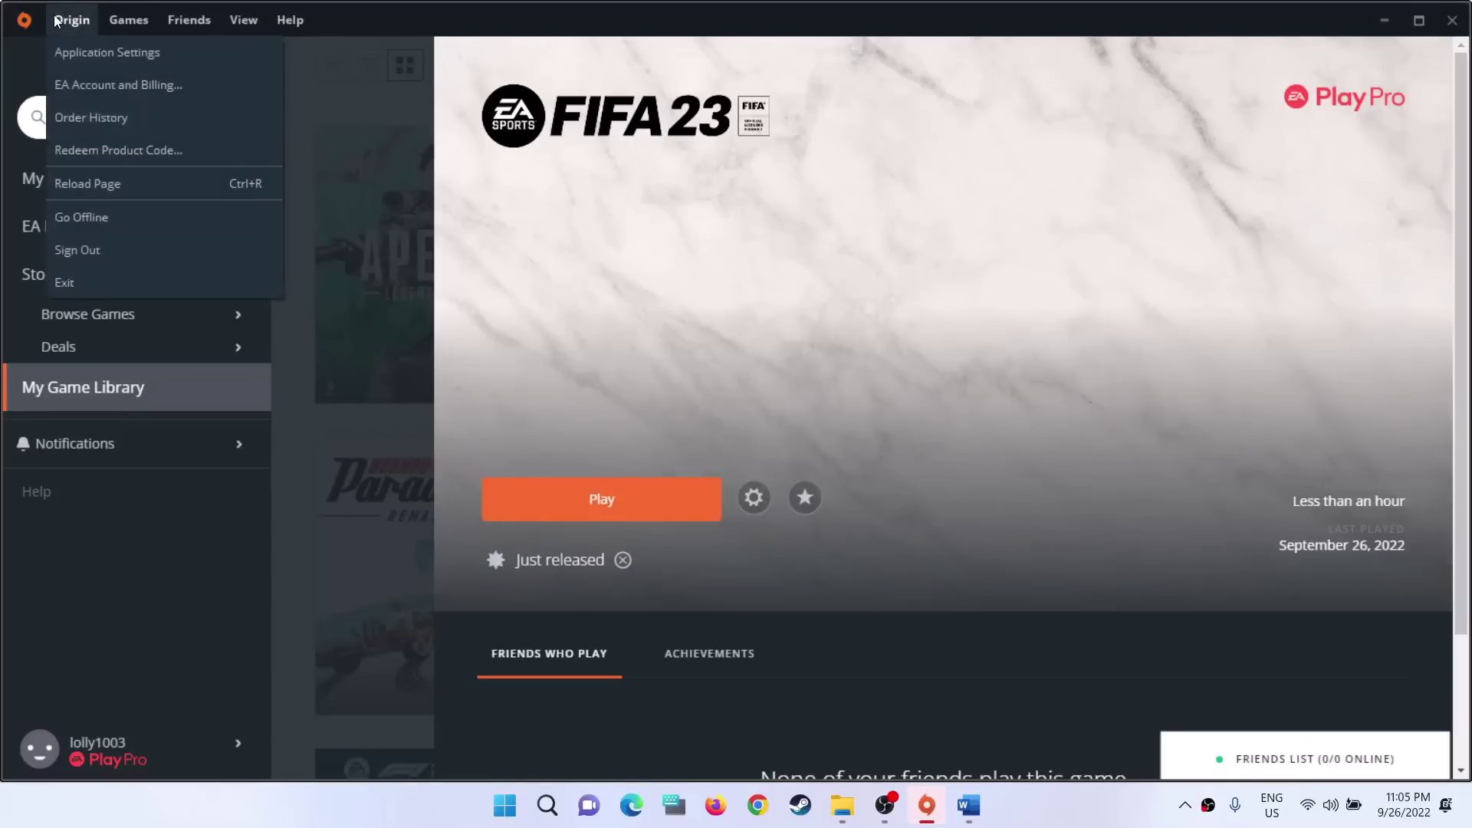
left_click(88, 276)
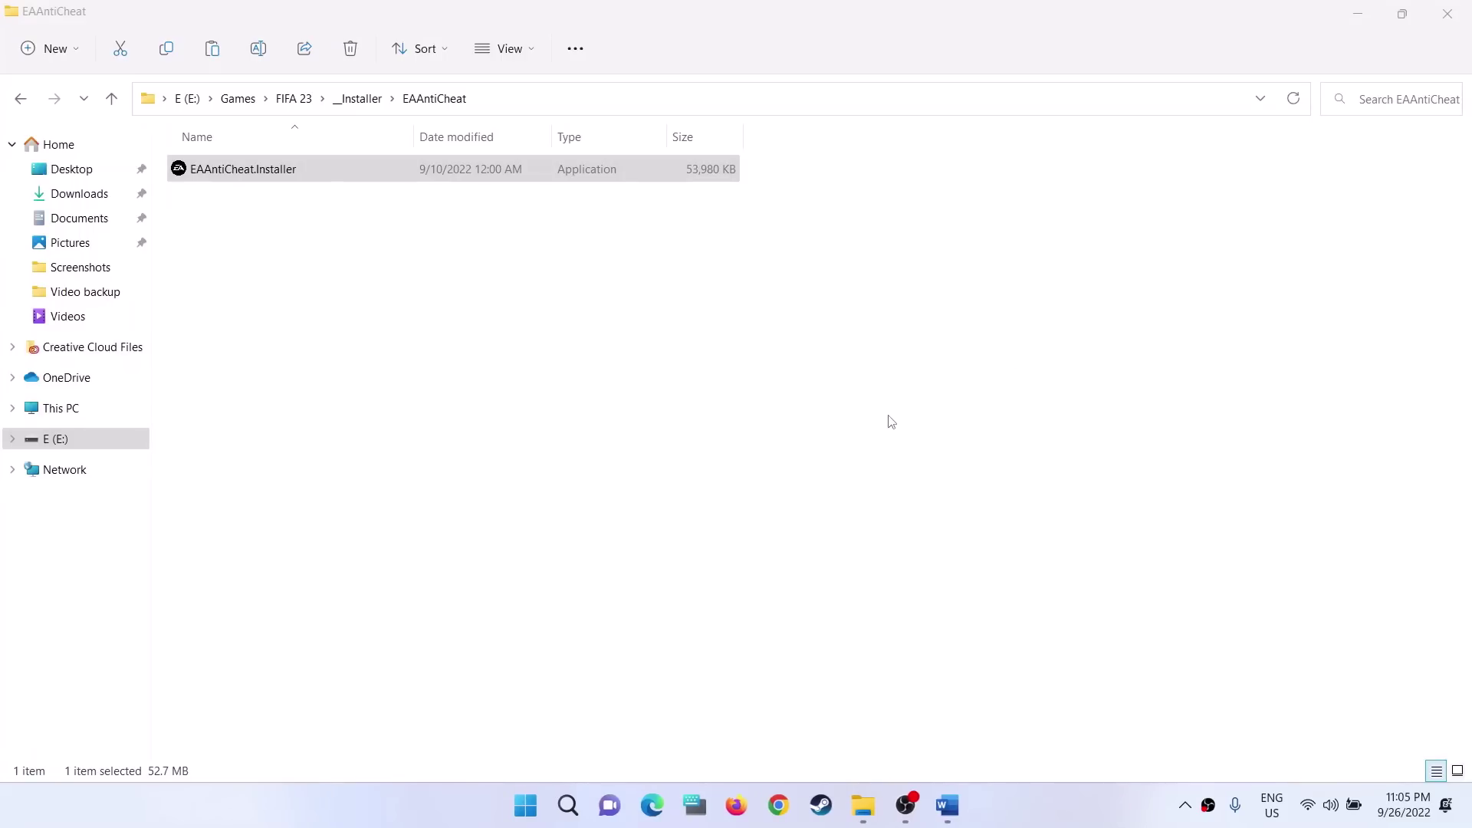
- Search Windows for origin and run the Origin app as administrator
left_click(529, 807)
type("o")
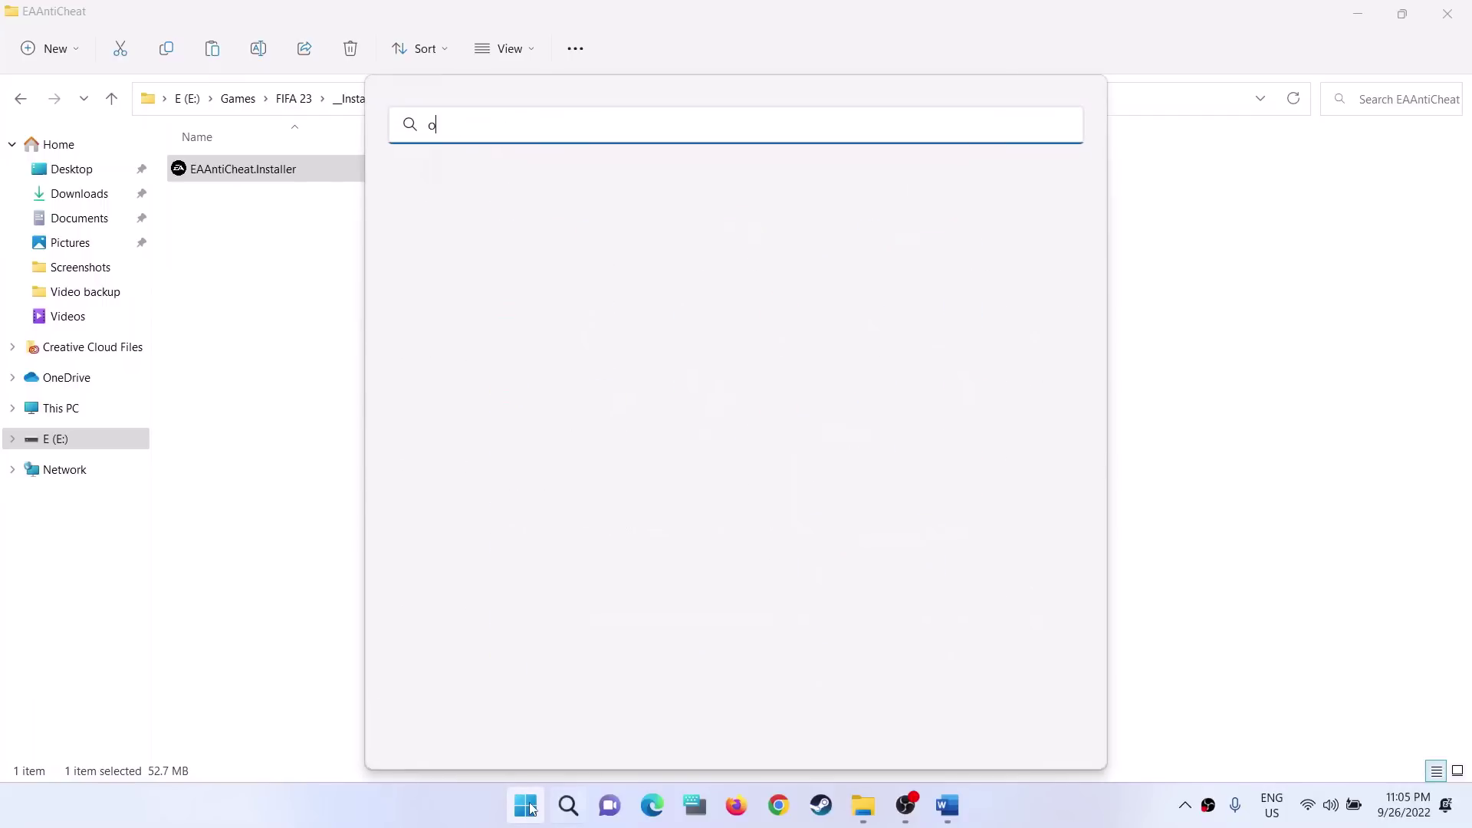
type("rigin")
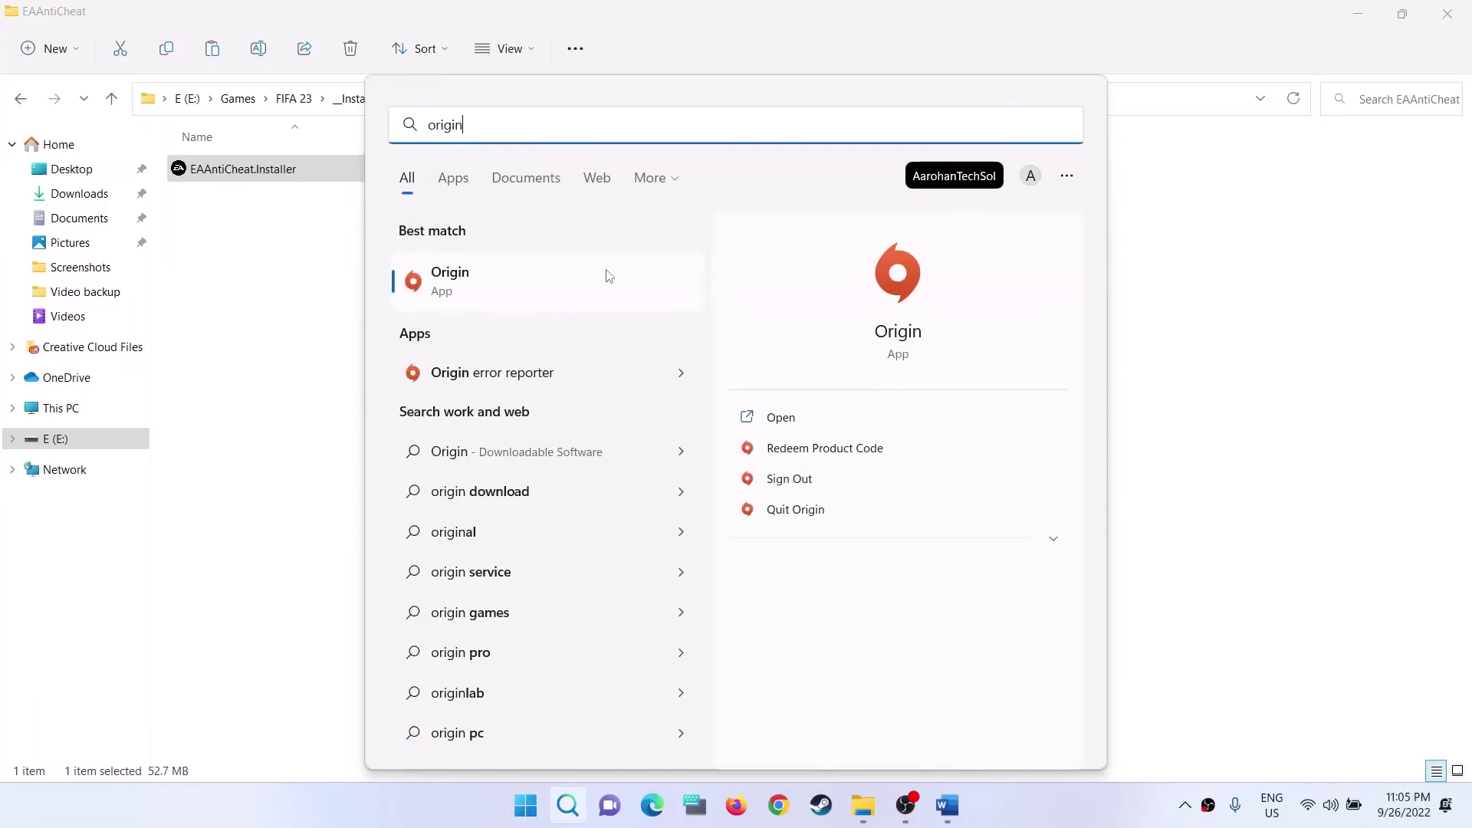
right_click(470, 283)
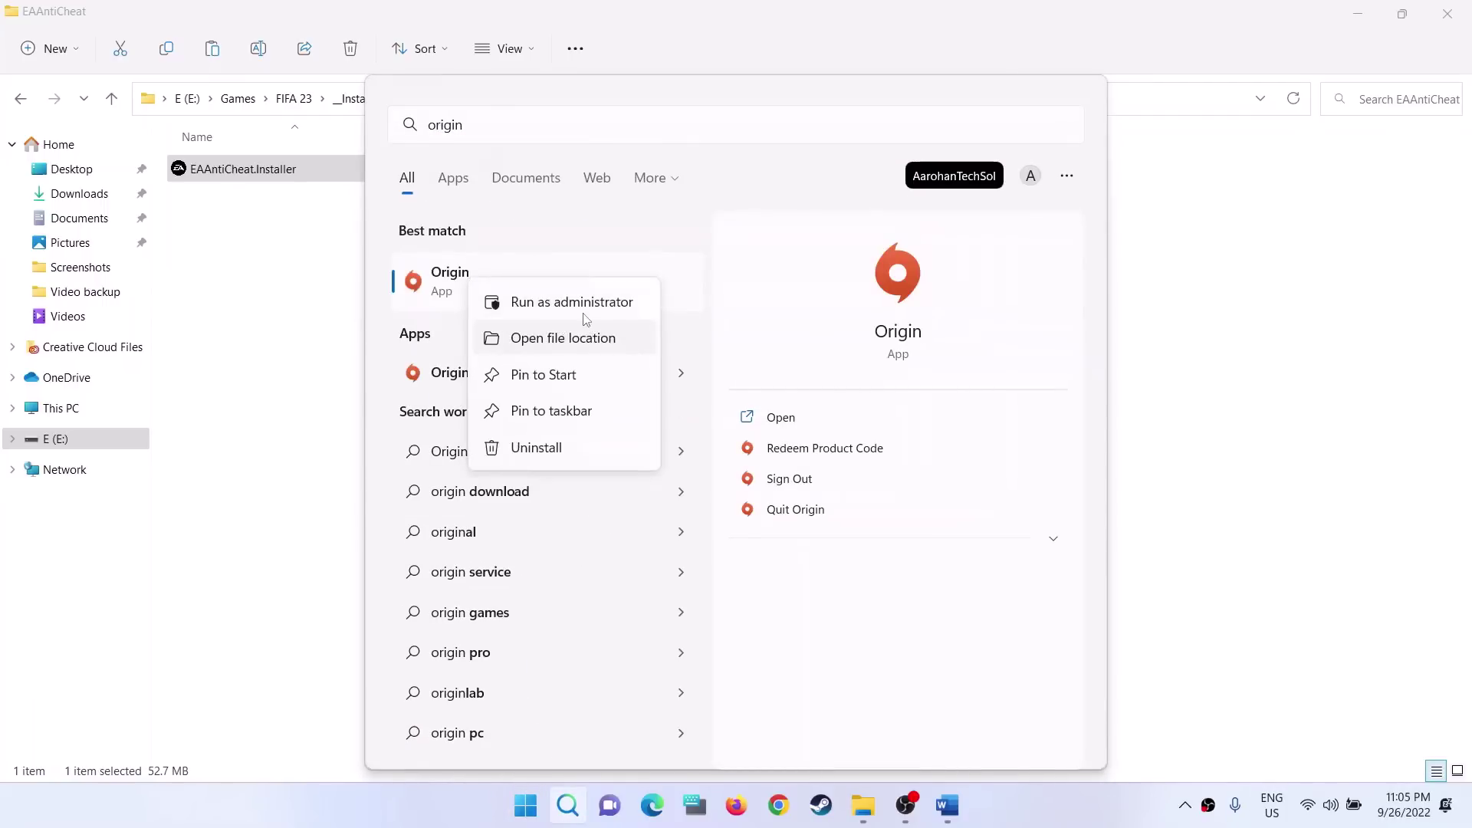
key("Escape")
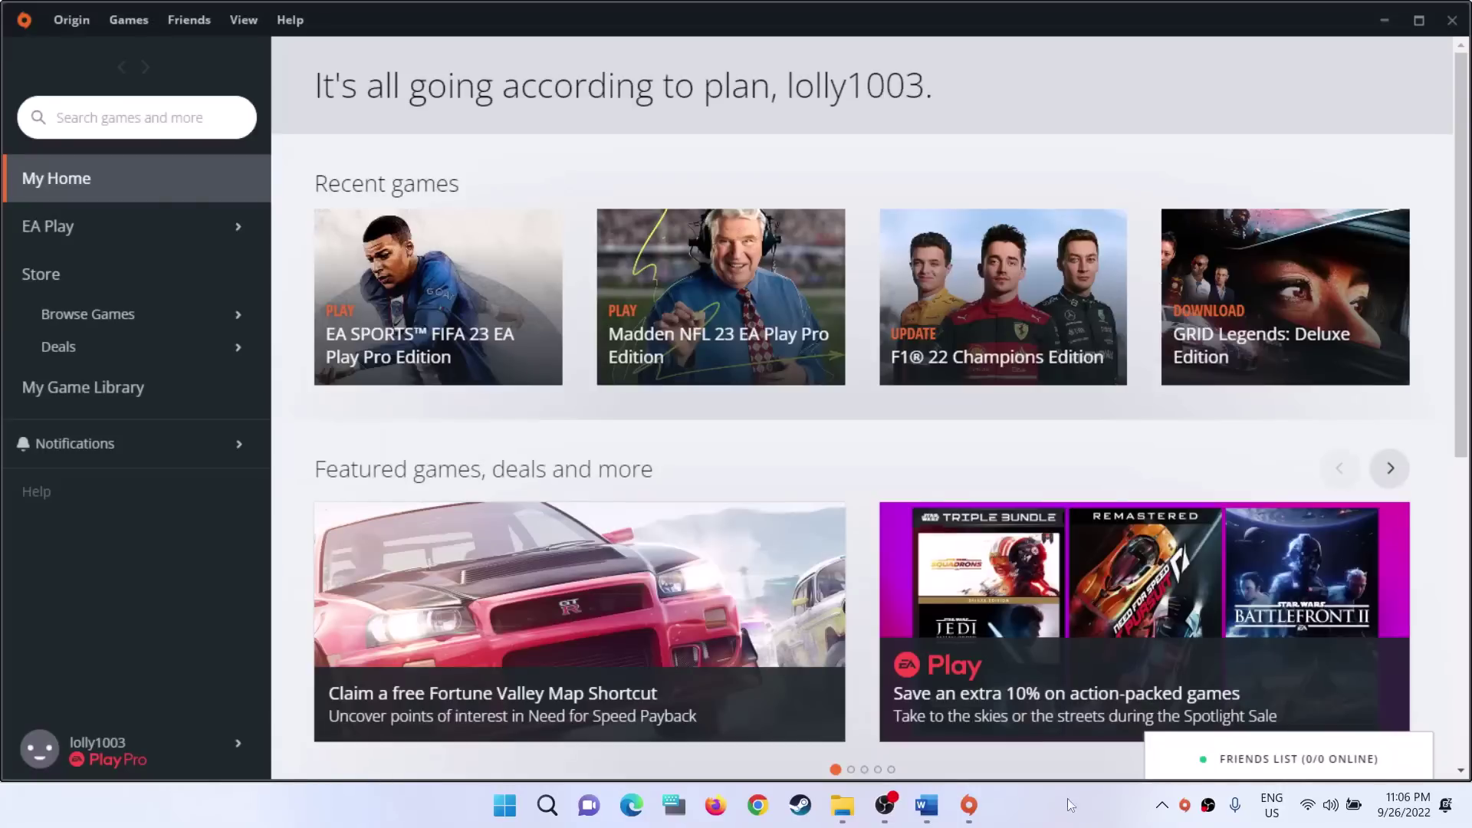
- Launch FIFA 23 from My Game Library and reinstall EA AntiCheat from its launch window, closing that window when finished
left_click(36, 408)
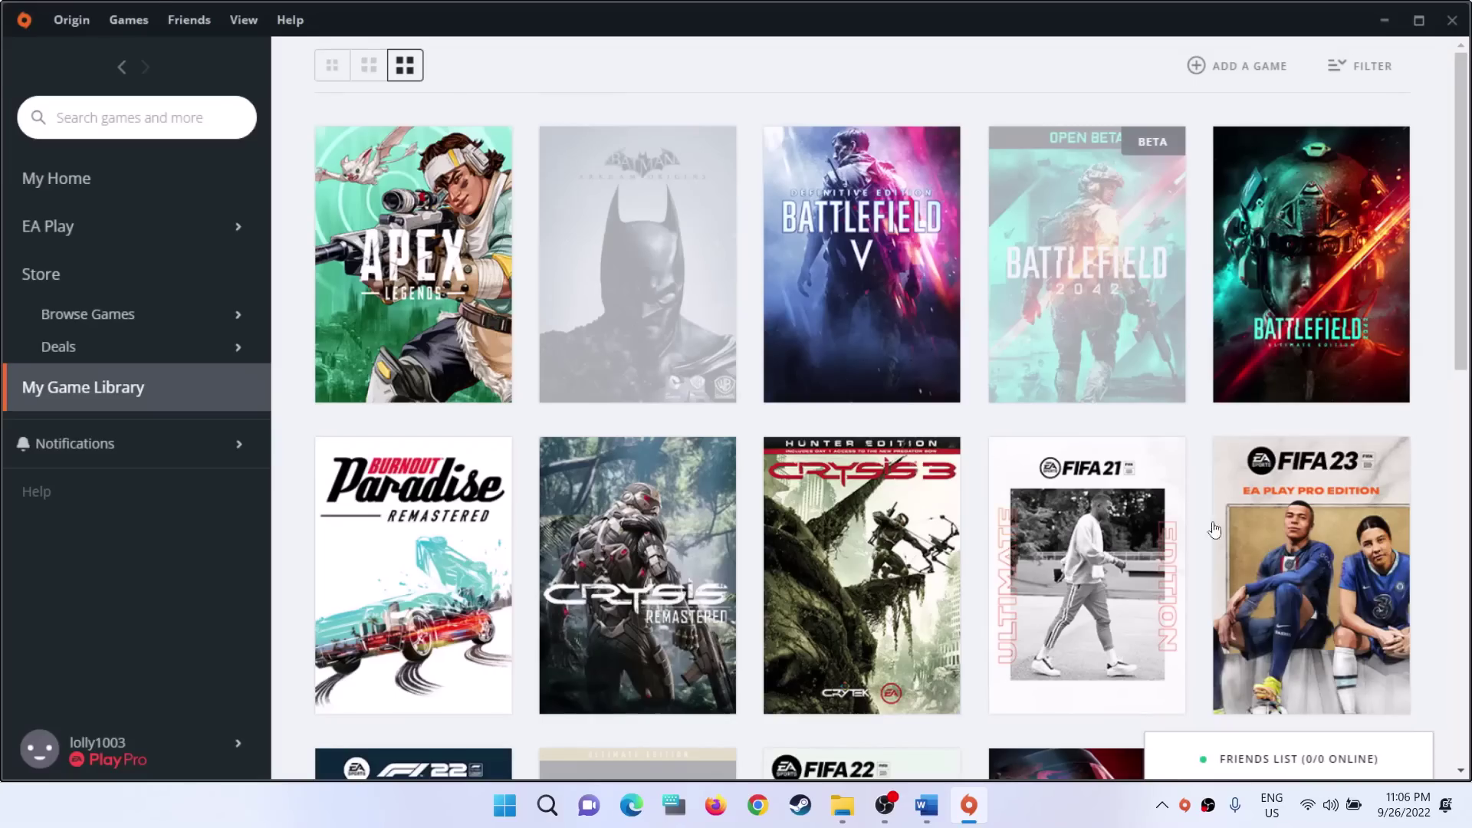
left_click(1215, 529)
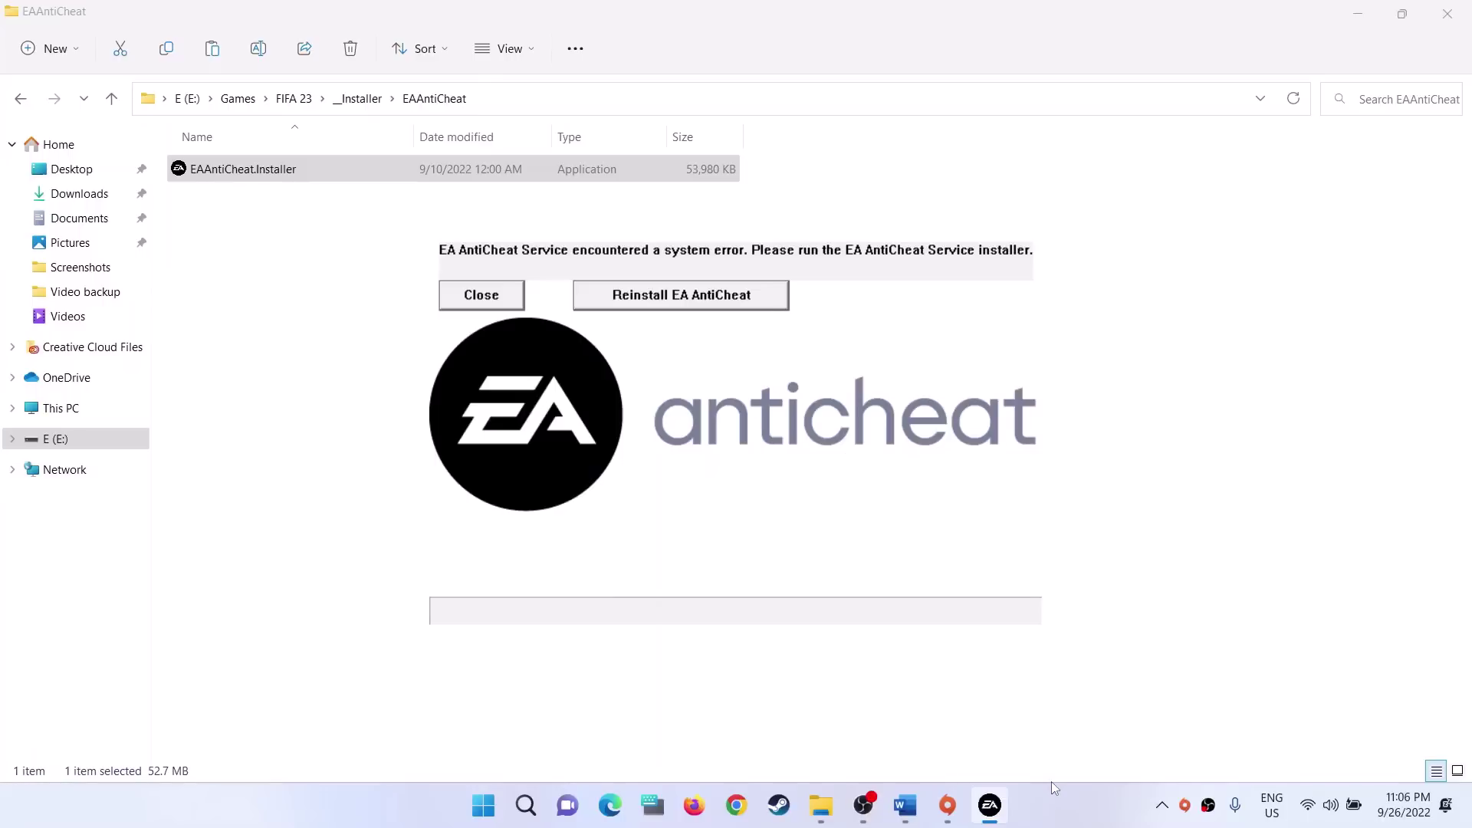
left_click(705, 304)
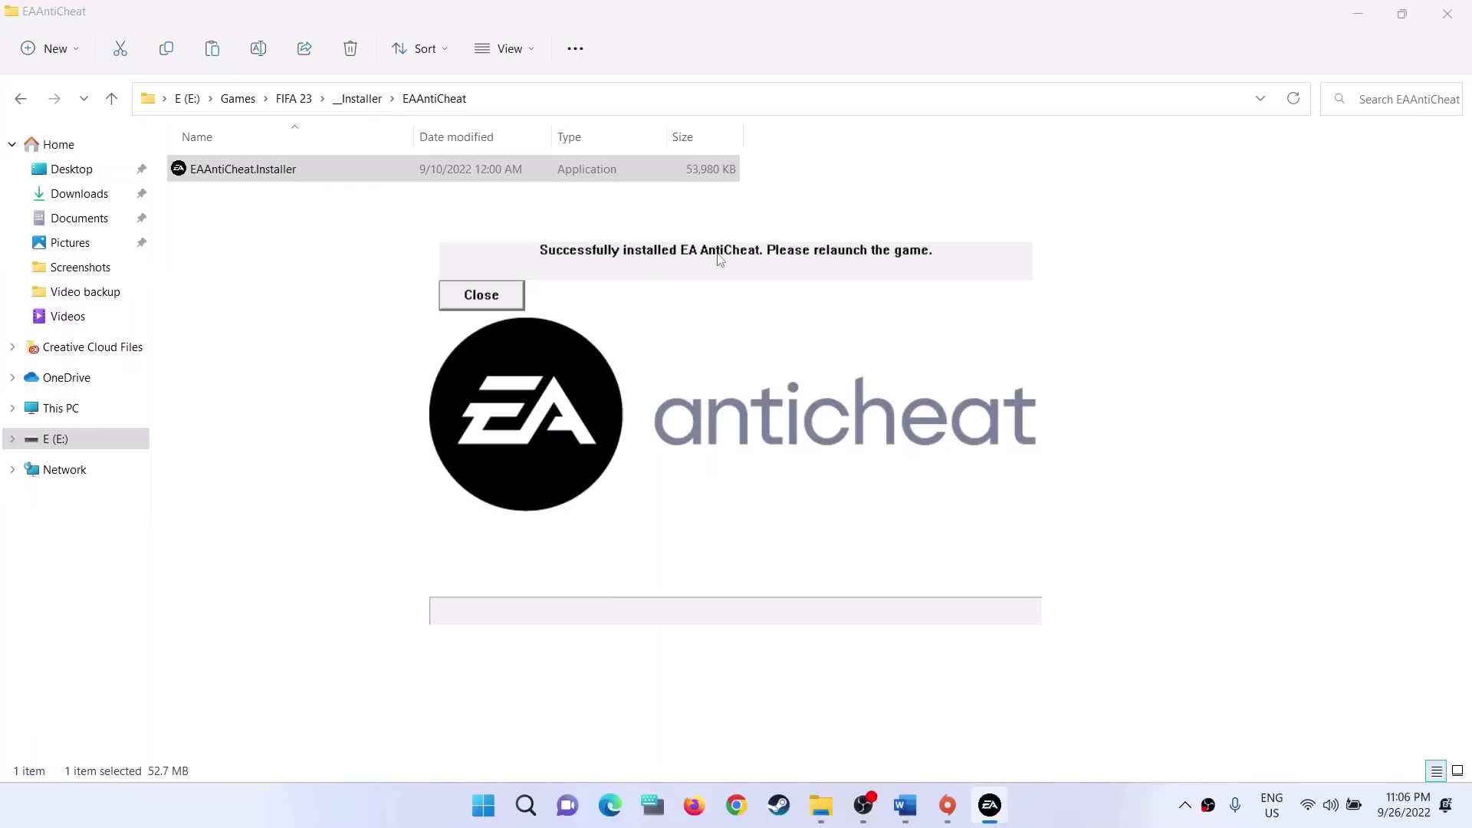
left_click(512, 303)
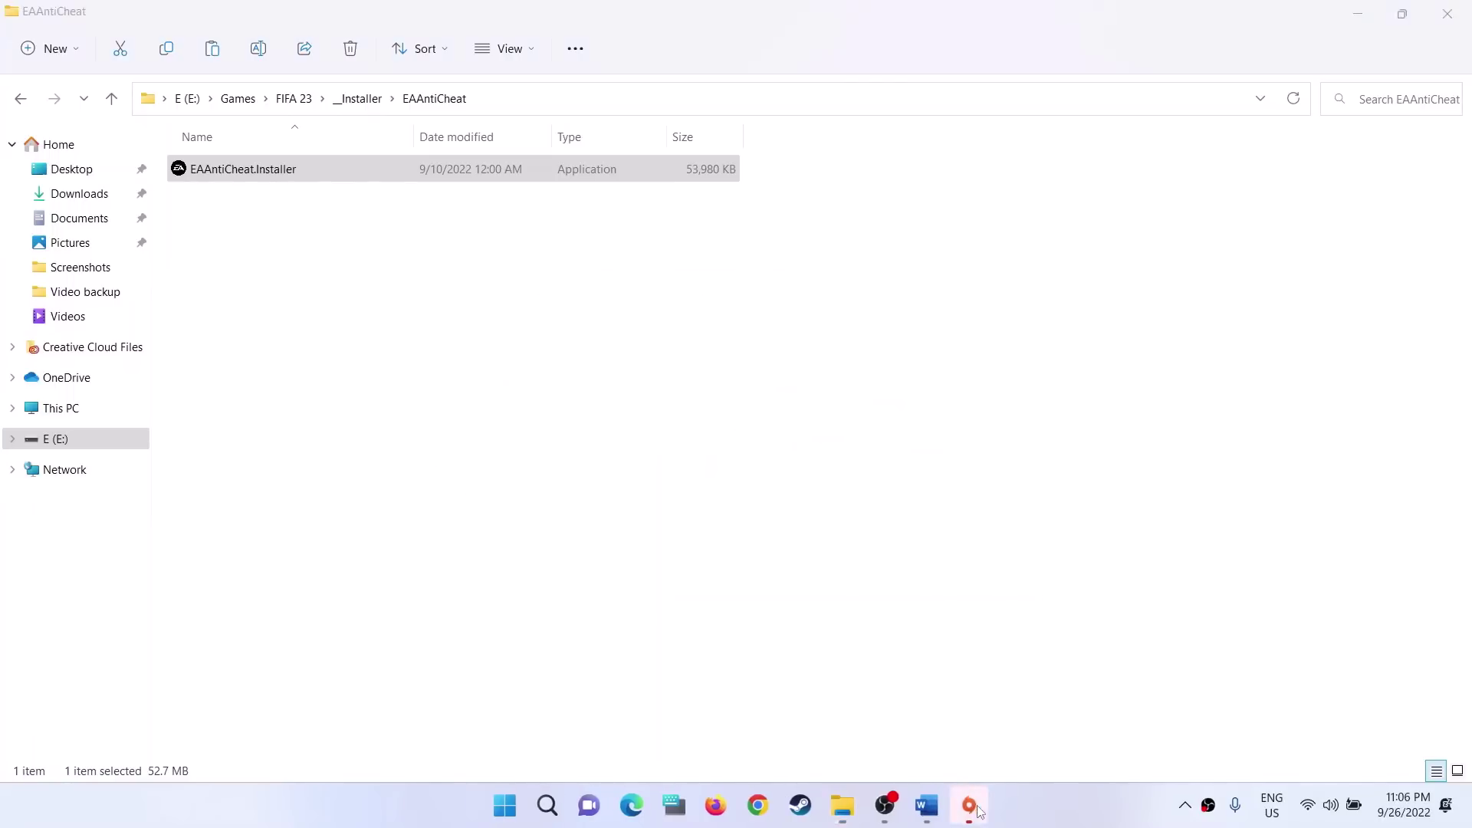
- Switch back to Origin and relaunch FIFA 23 from its game page
left_click(970, 805)
left_click(624, 508)
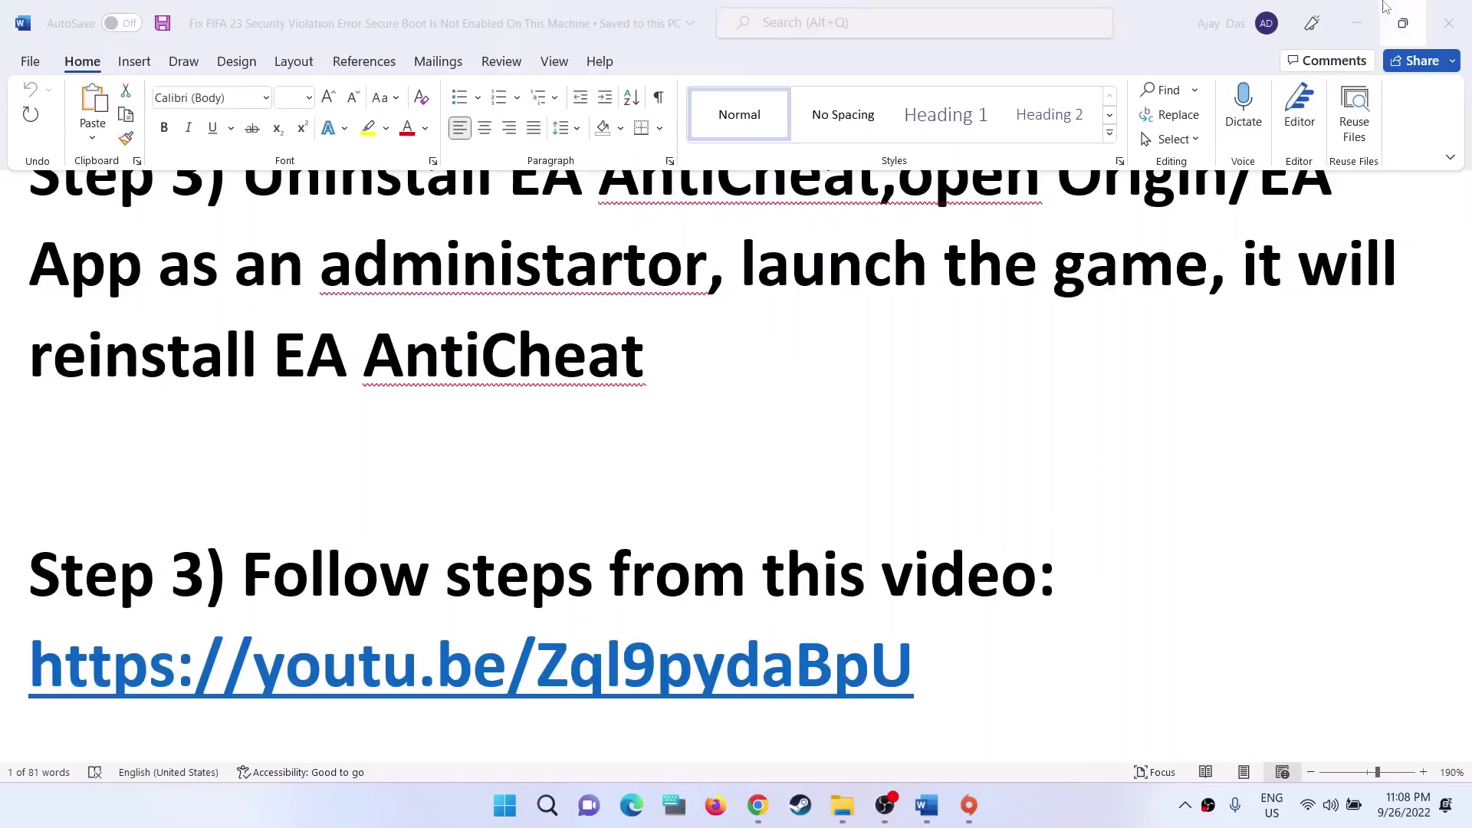
- Minimize the Word document to view the linked EA AntiCheat fix video on YouTube in Chrome, and return to Origin
left_click(1359, 23)
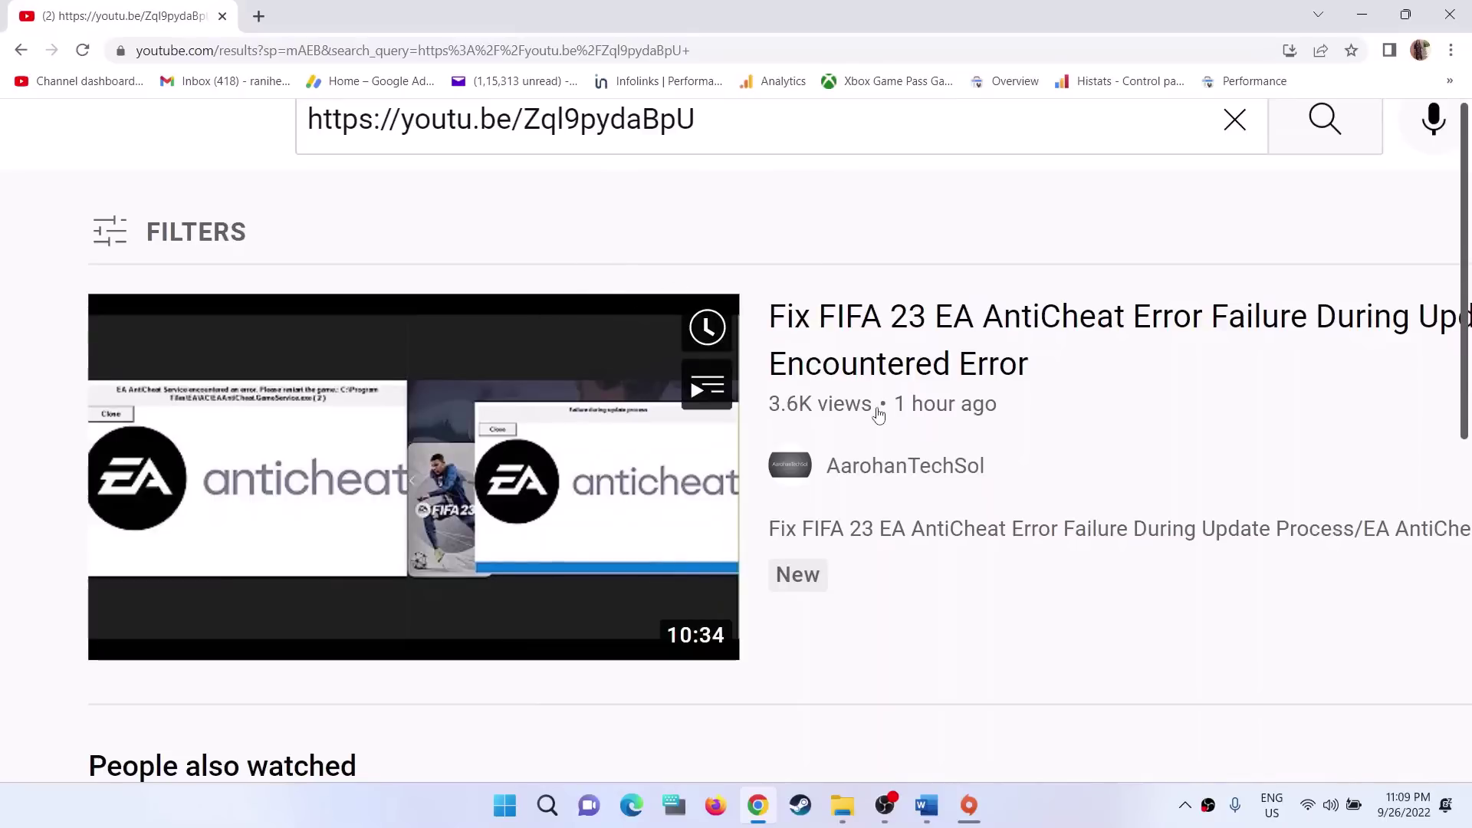
left_click(970, 807)
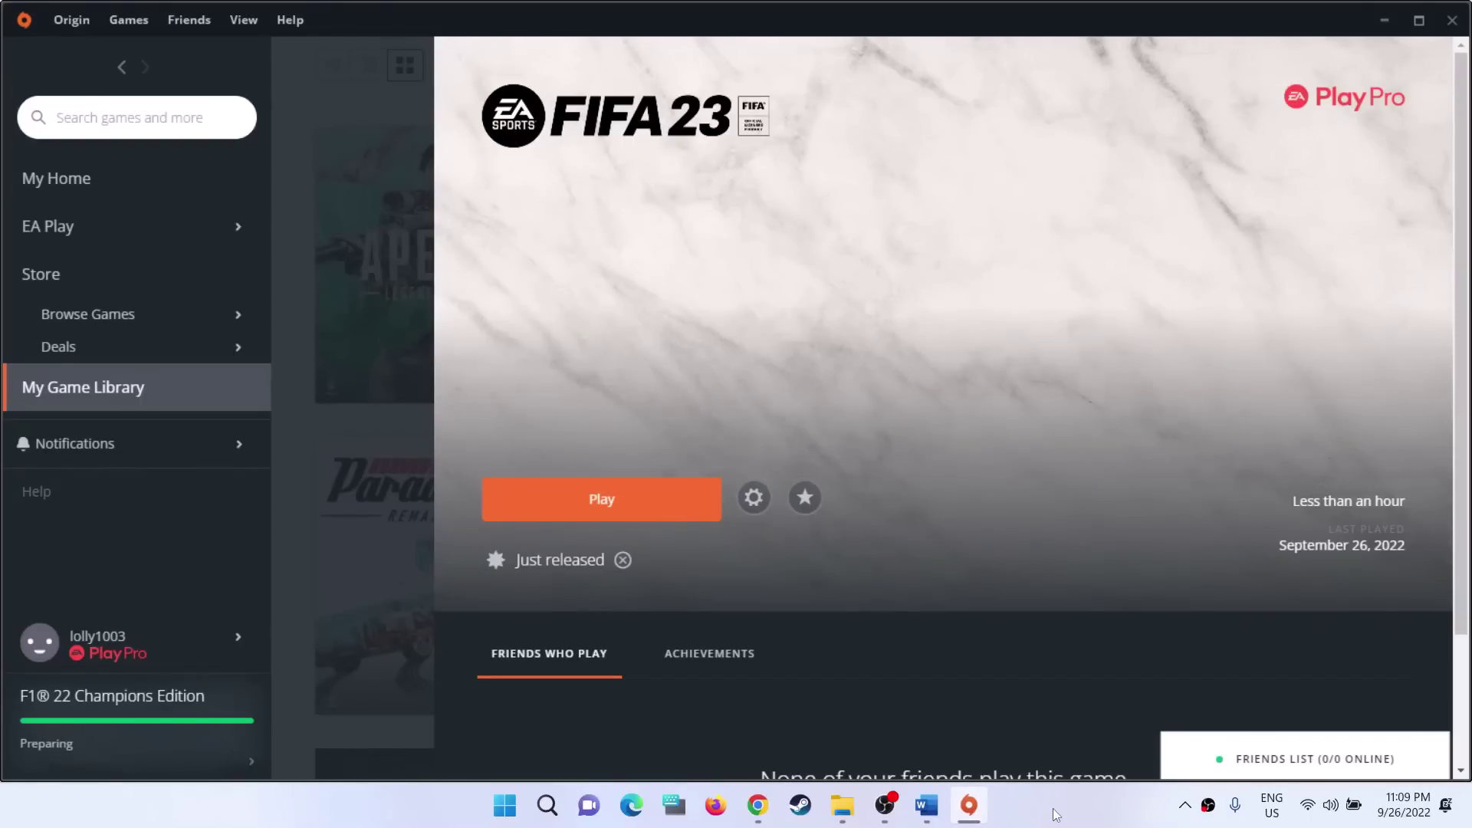